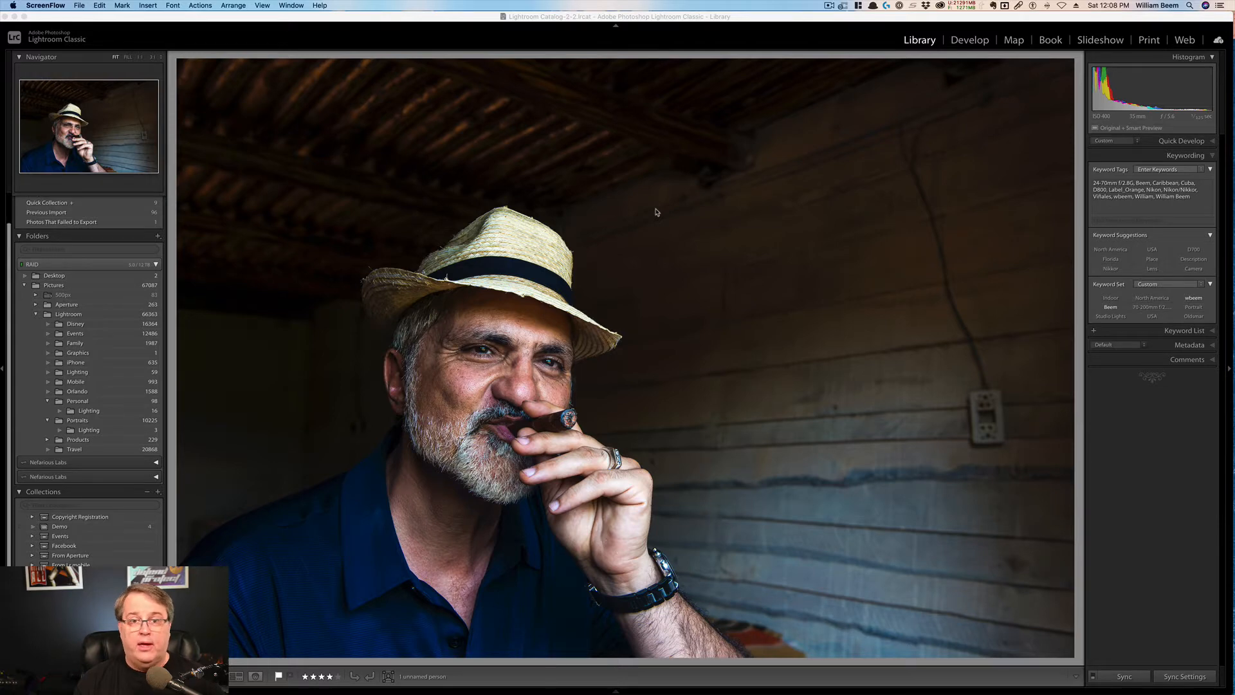
Start Crop & Straighten on the portrait and try to extend the crop beyond the photo's top edge and upper-left corner.
left_click(775, 16)
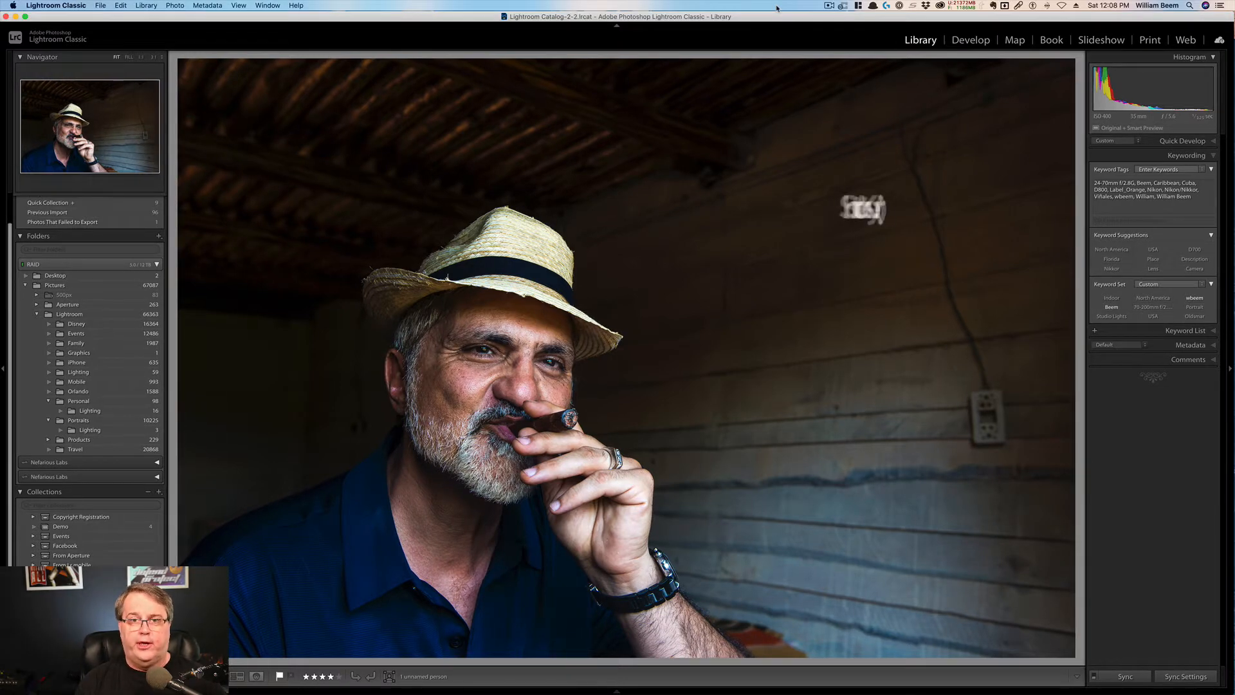
key("r")
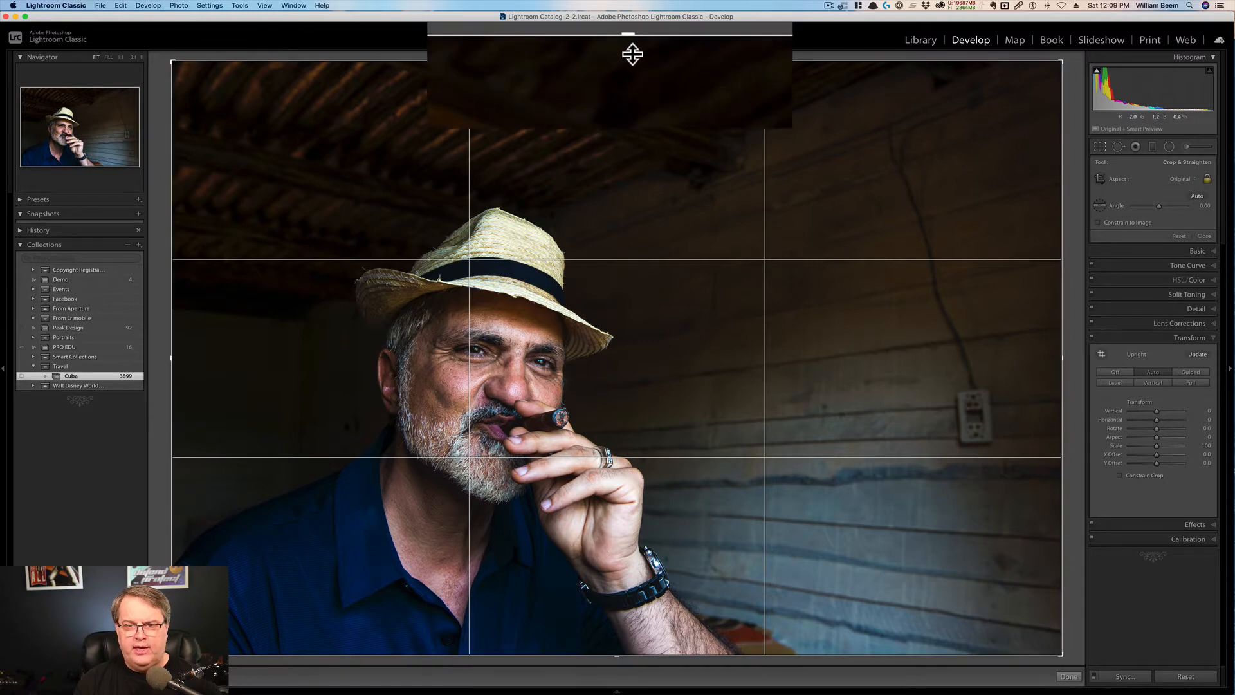
mouse_move(617, 61)
left_mouse_down()
mouse_move(630, 152)
mouse_move(599, 49)
left_mouse_up()
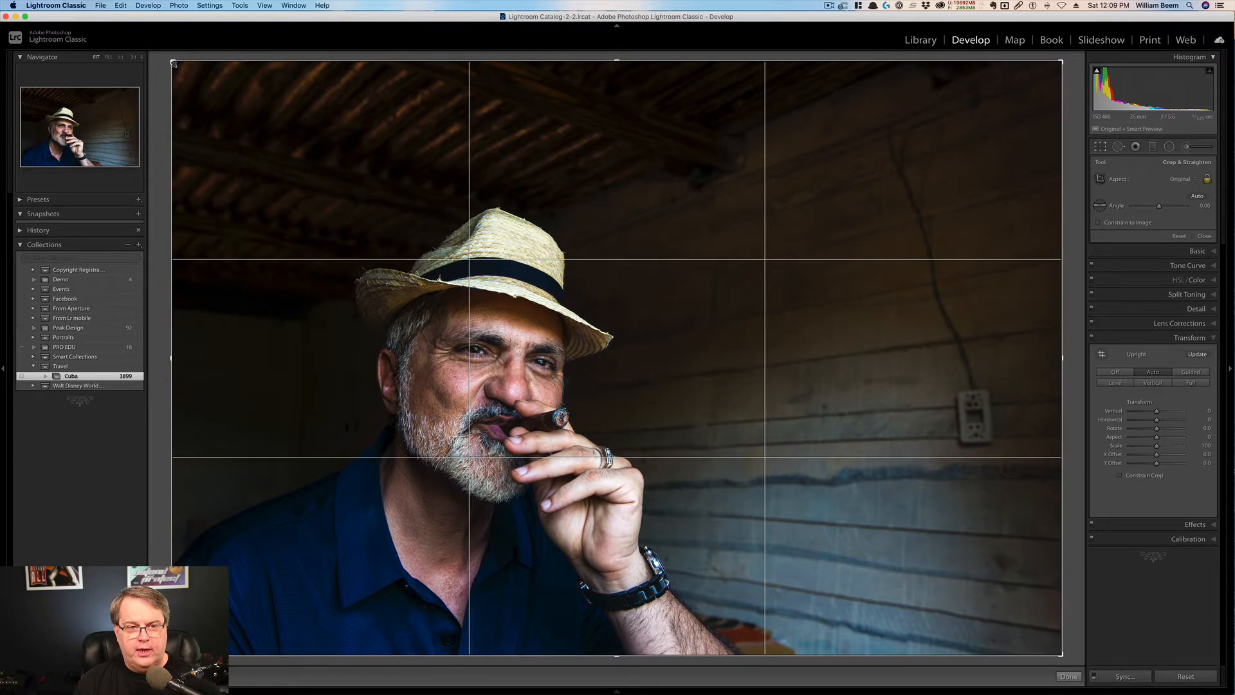
left_click_drag(173, 63, 134, 63)
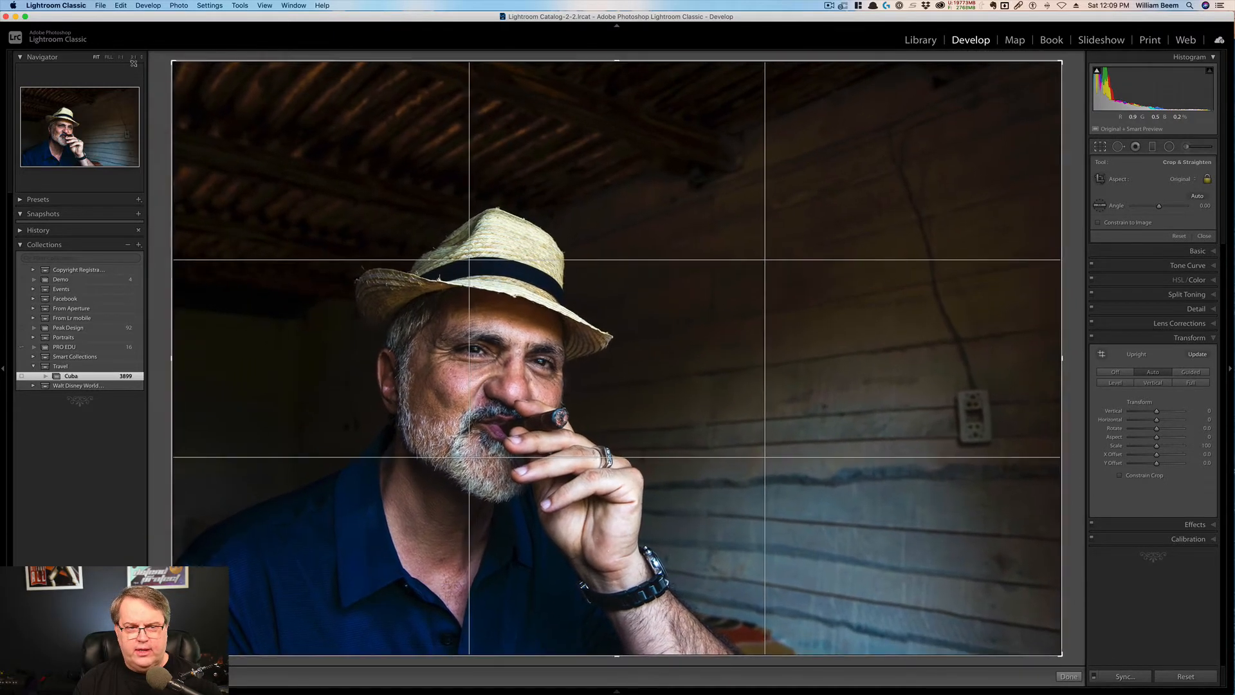
Try a tighter proportional crop from the photo's top edge with the Original aspect, and expand it back to nearly the full frame.
left_click(1175, 179)
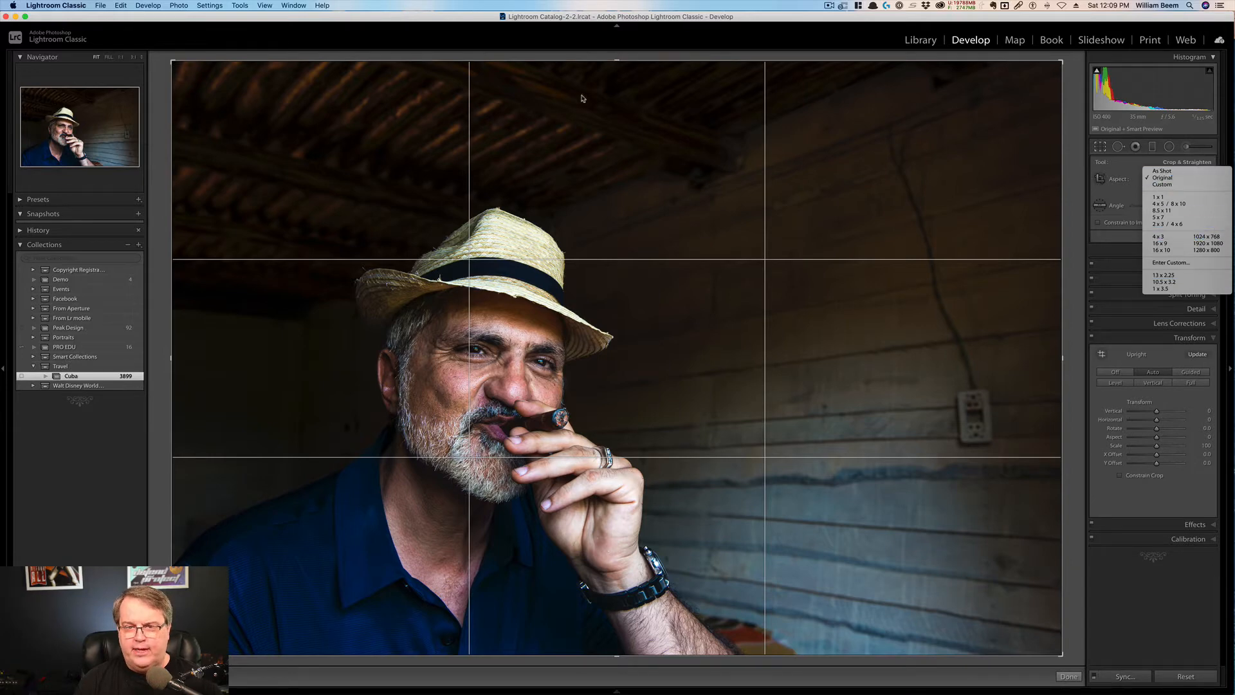
left_click(617, 63)
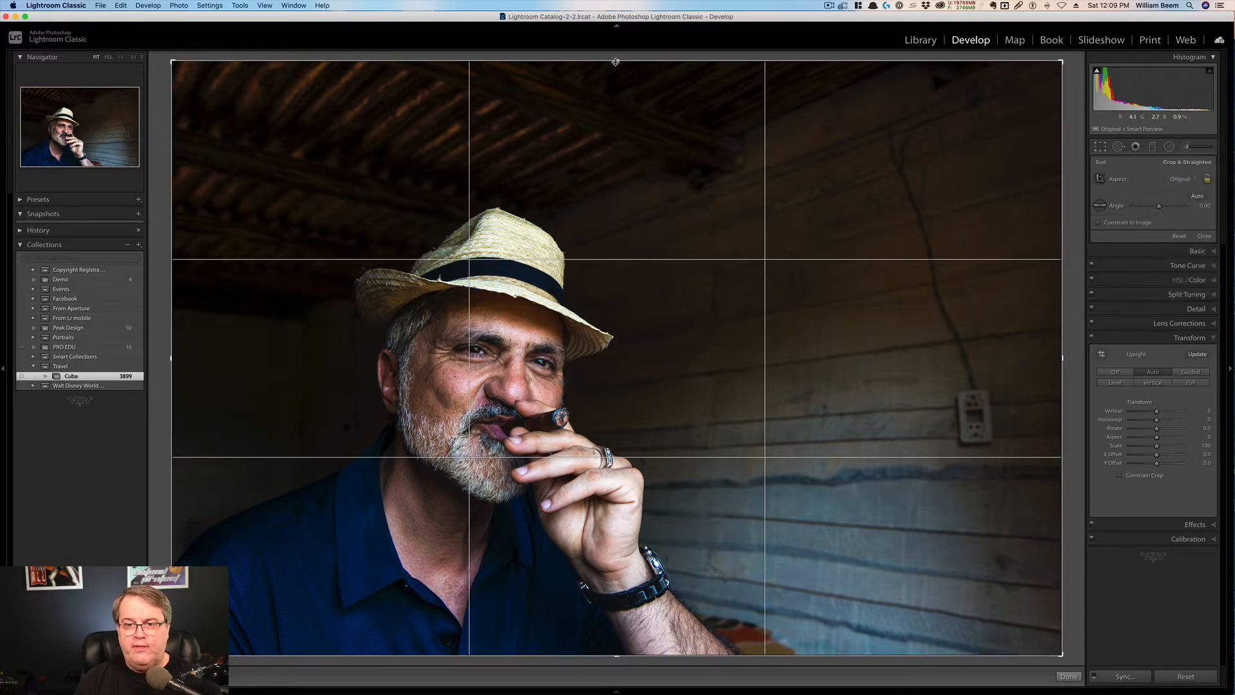
left_click_drag(616, 64, 683, 130)
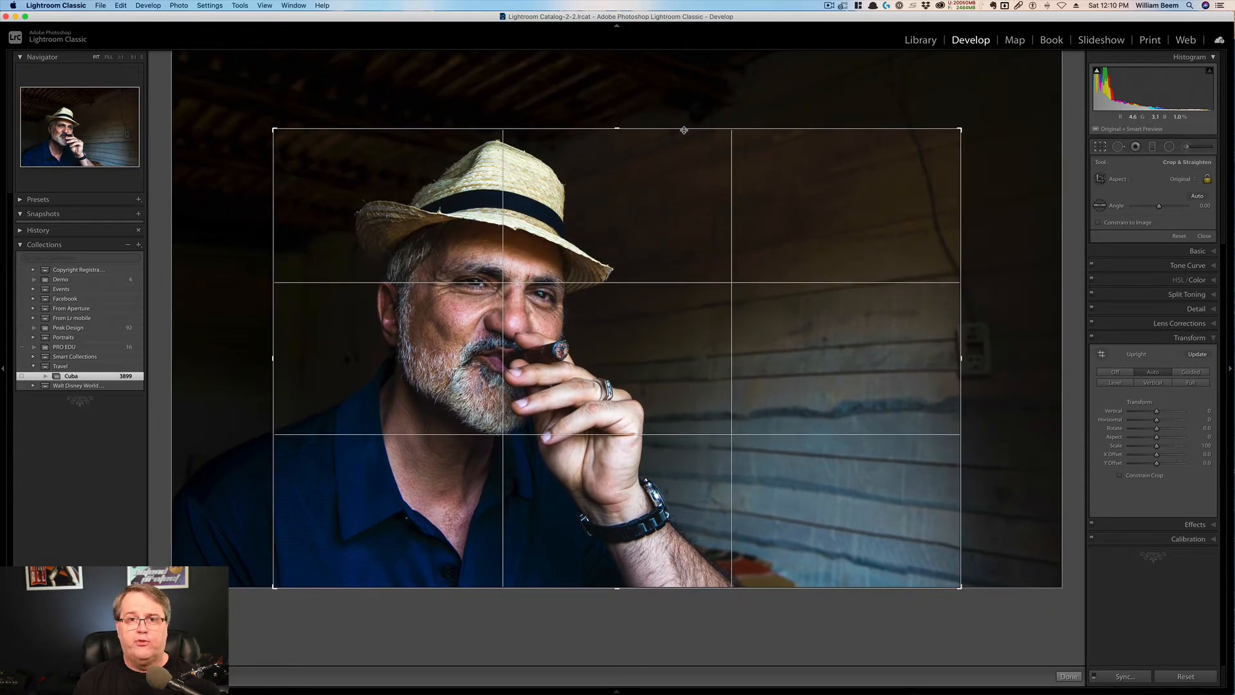
left_click_drag(683, 130, 622, 29)
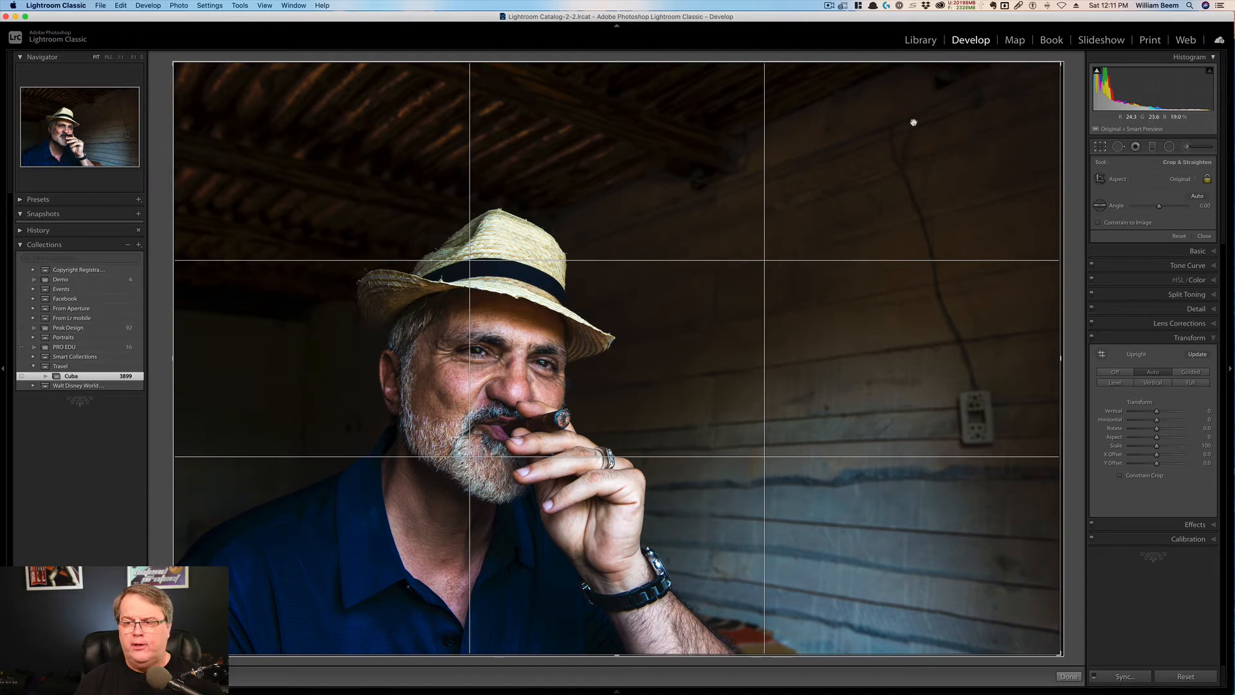
Unlock the crop aspect ratio, try a freeform crop from the photo's upper-left corner, and undo it.
left_click(1200, 169)
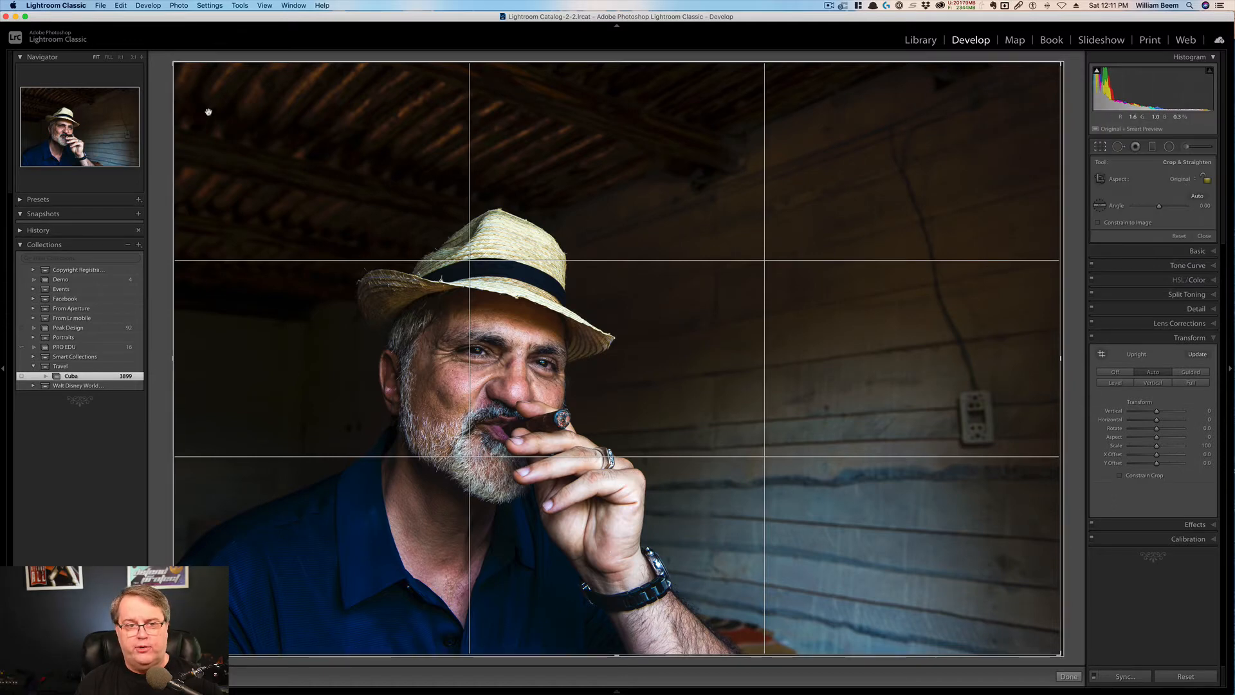
left_click_drag(174, 63, 478, 322)
key("super+z")
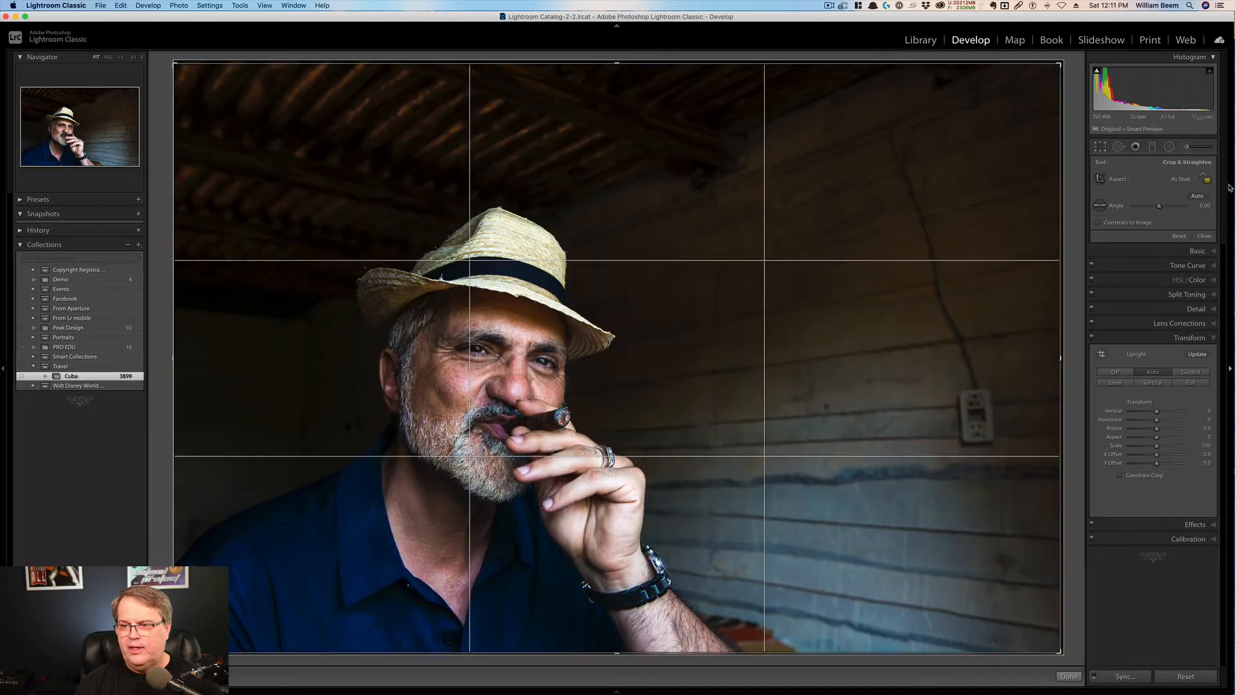
Lock the crop aspect ratio and switch the aspect preset between Original and As Shot.
left_click(1207, 180)
left_click(1184, 180)
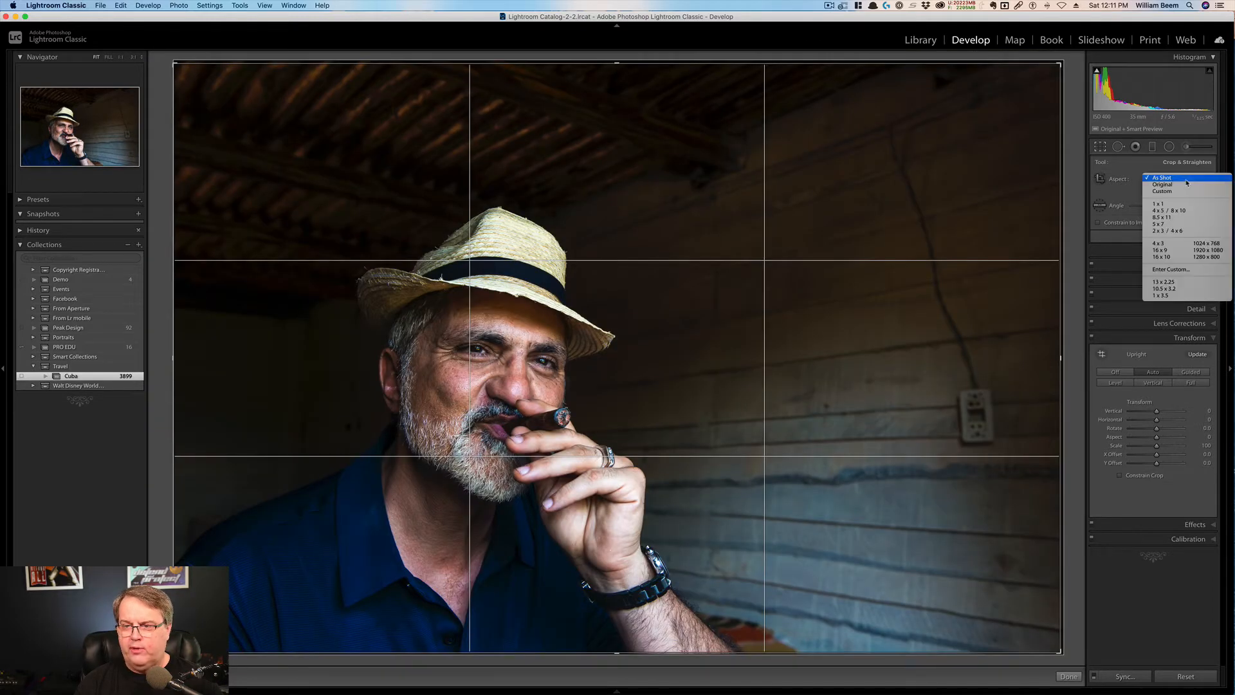
left_click(1182, 186)
left_click(1183, 183)
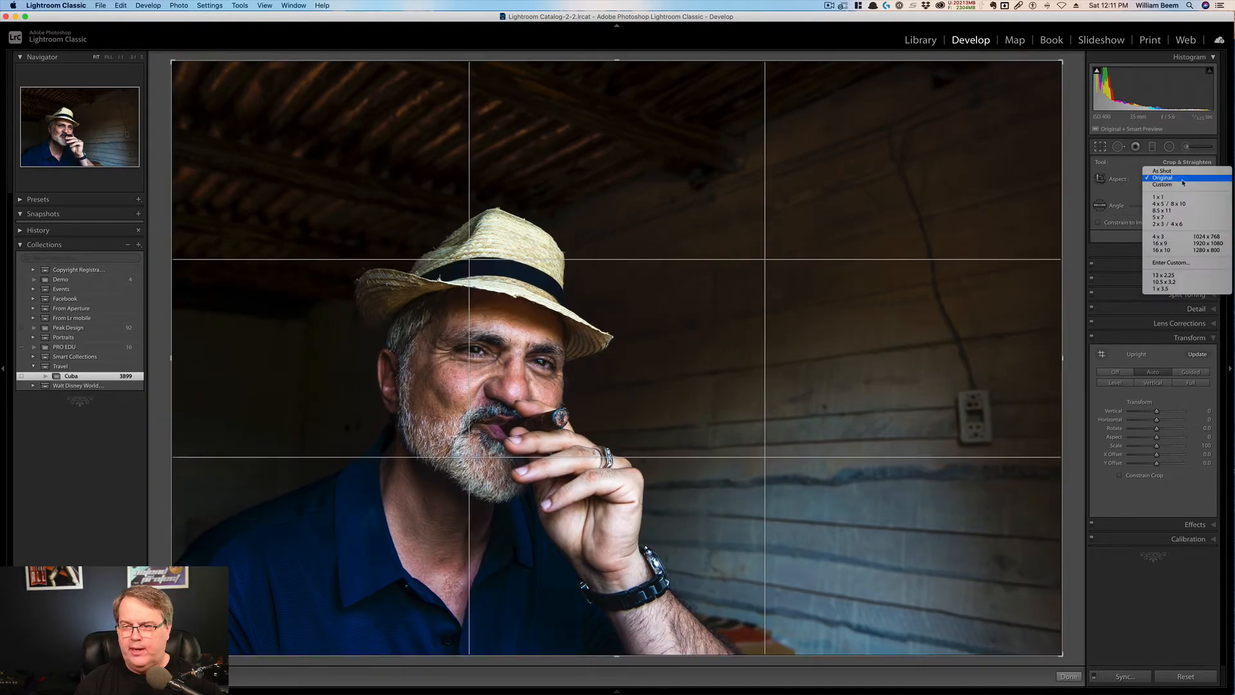
left_click(1176, 170)
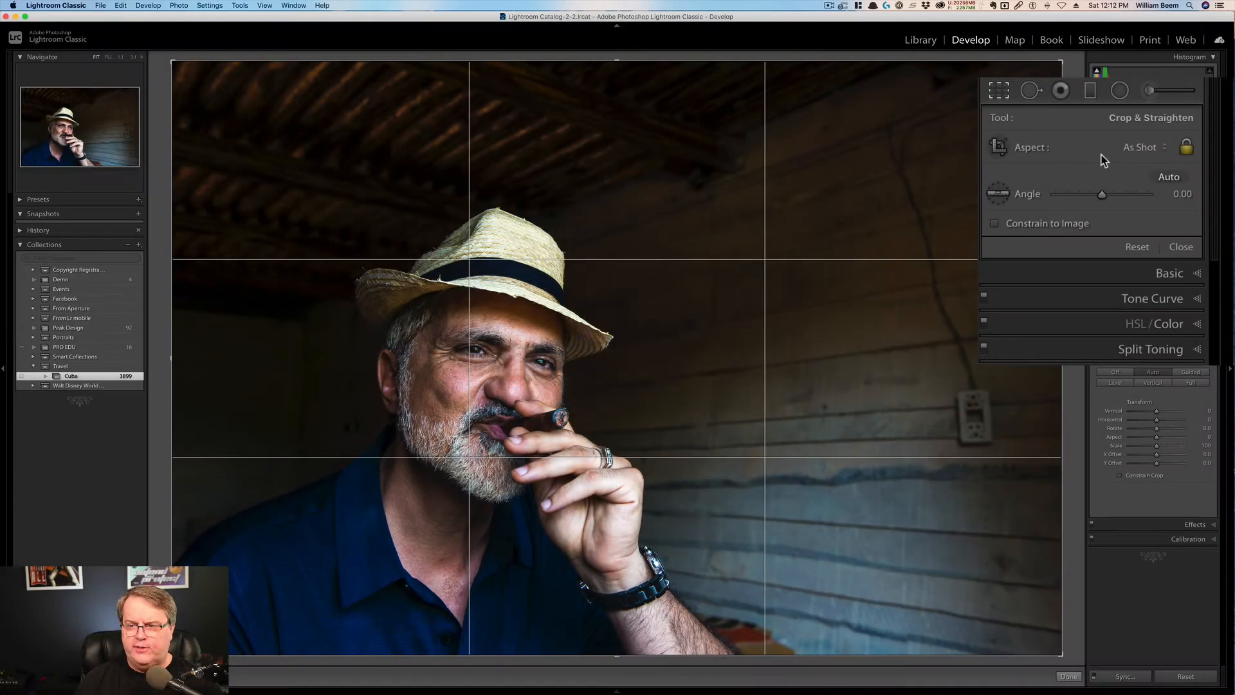
left_click(1129, 150)
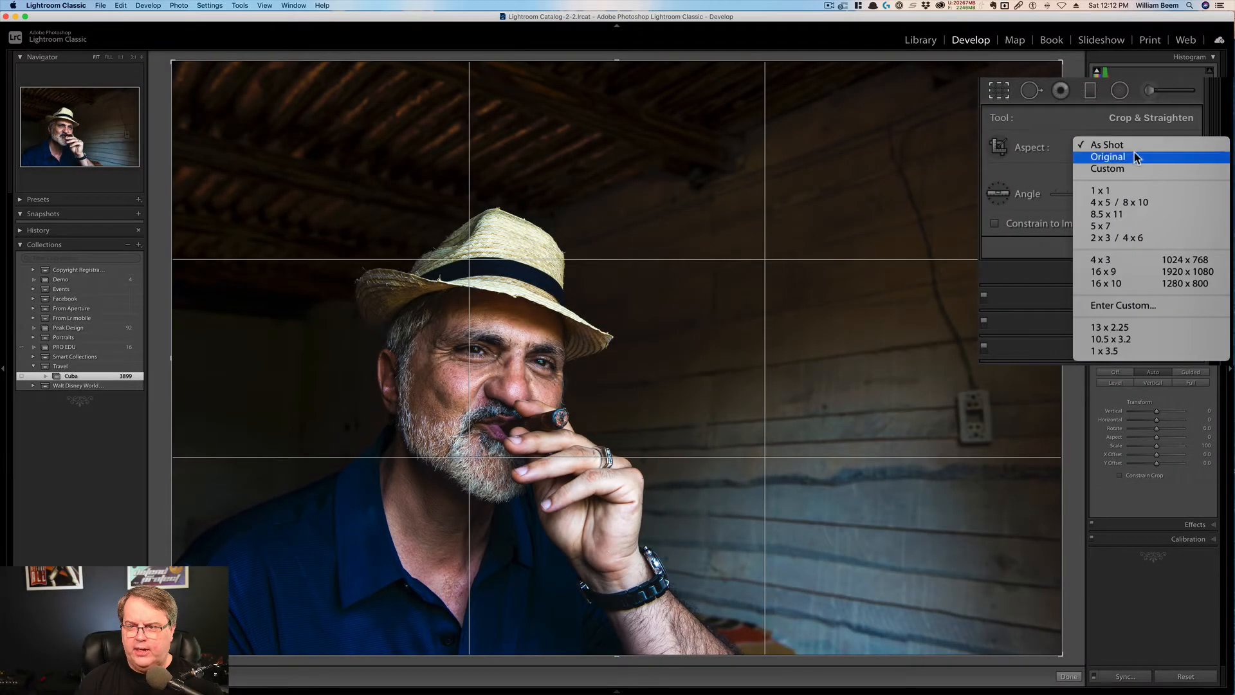
left_click(1133, 155)
Apply a custom crop aspect ratio of 820 x 315 to the portrait.
left_click(1141, 148)
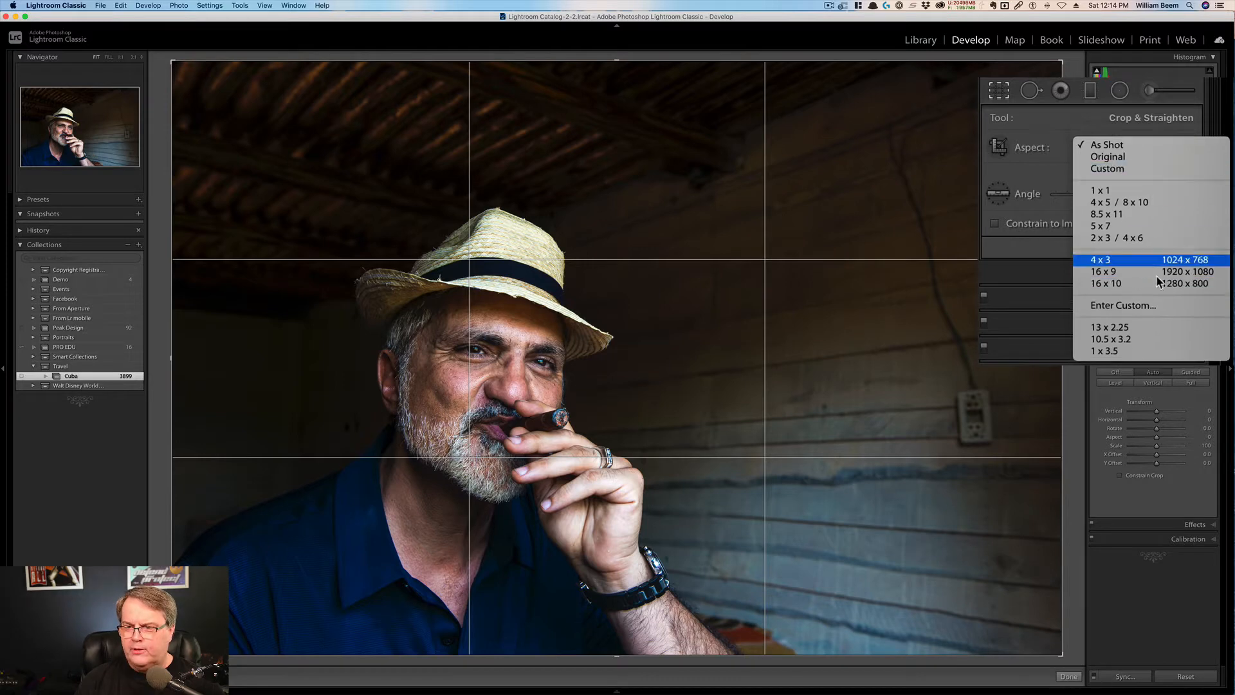
left_click(1134, 306)
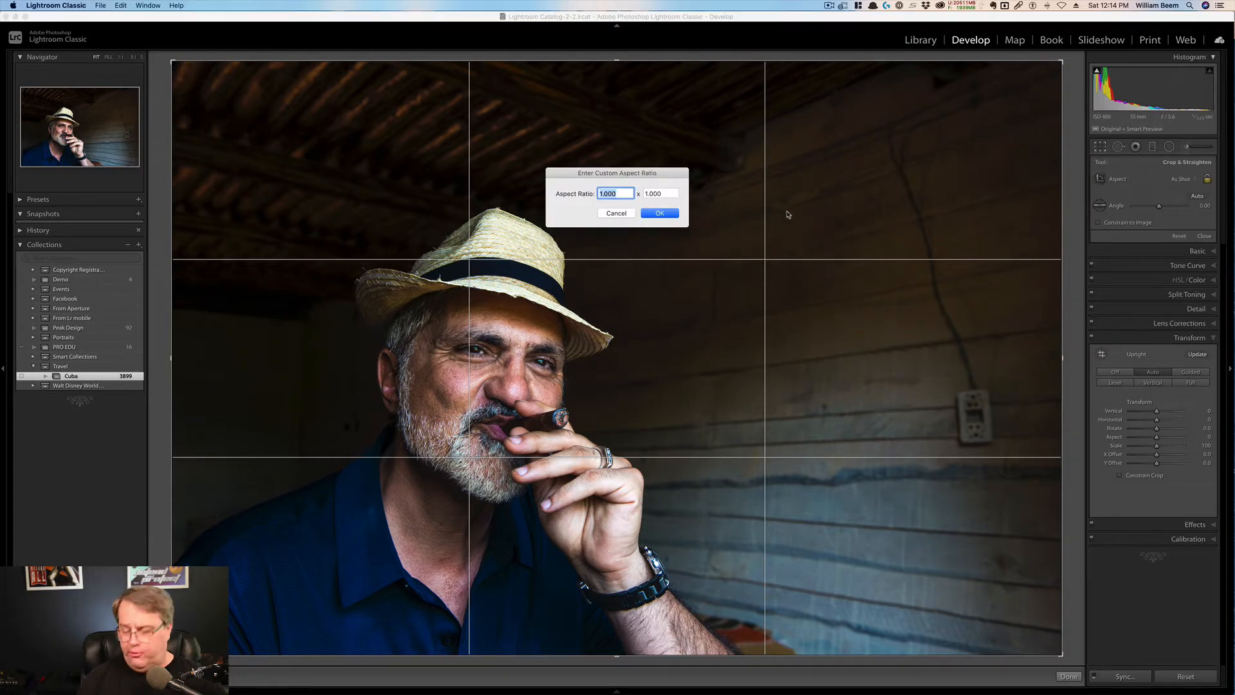
type("820")
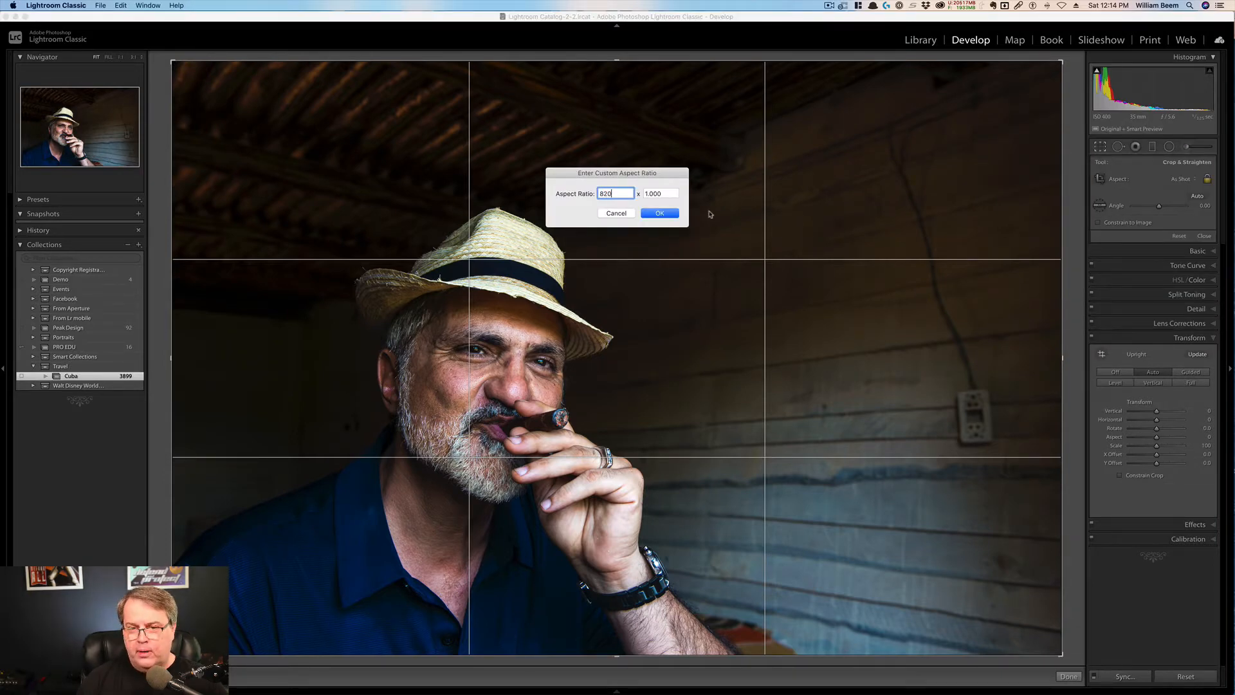
left_click(653, 193)
type("315")
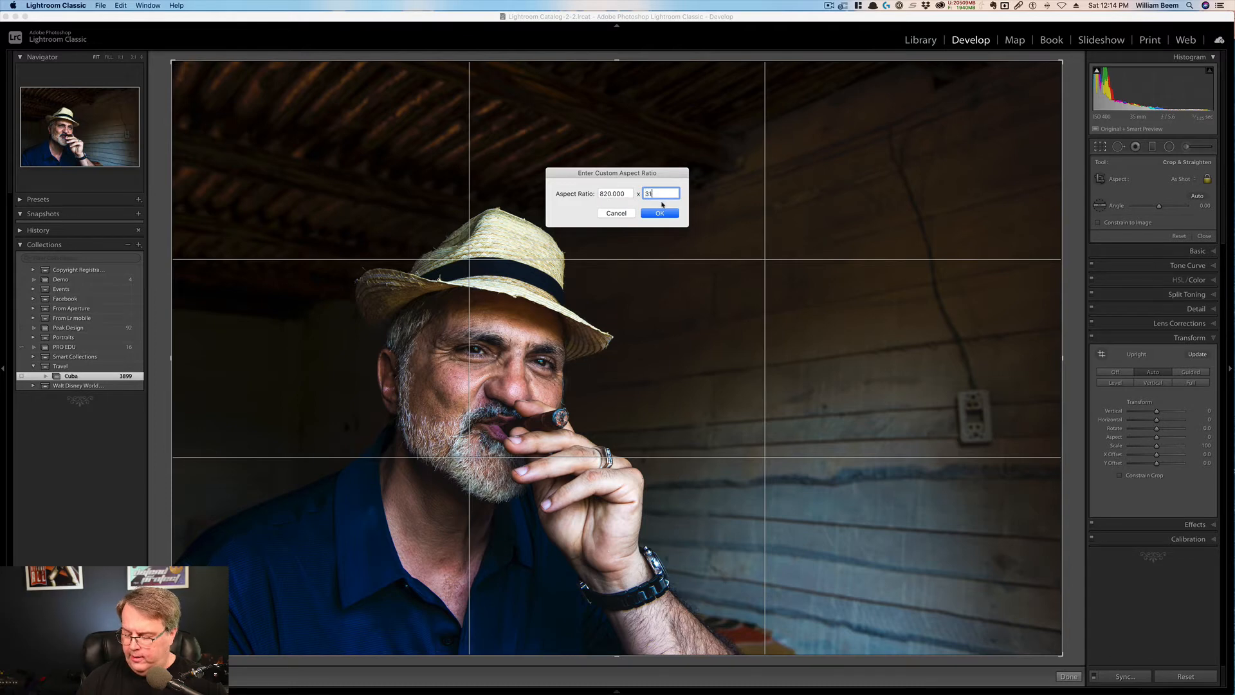
left_click(668, 217)
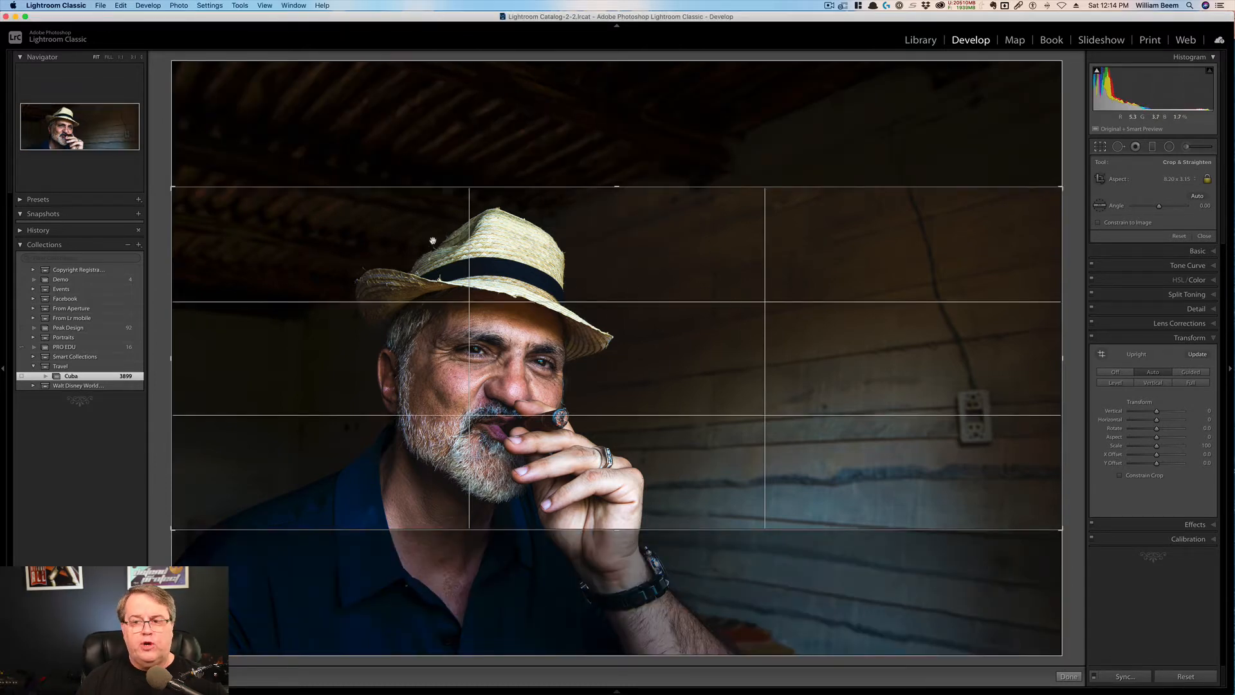
Return the crop aspect to As Shot and pull the crop in from the photo's upper-right corner around the man.
left_click(1185, 179)
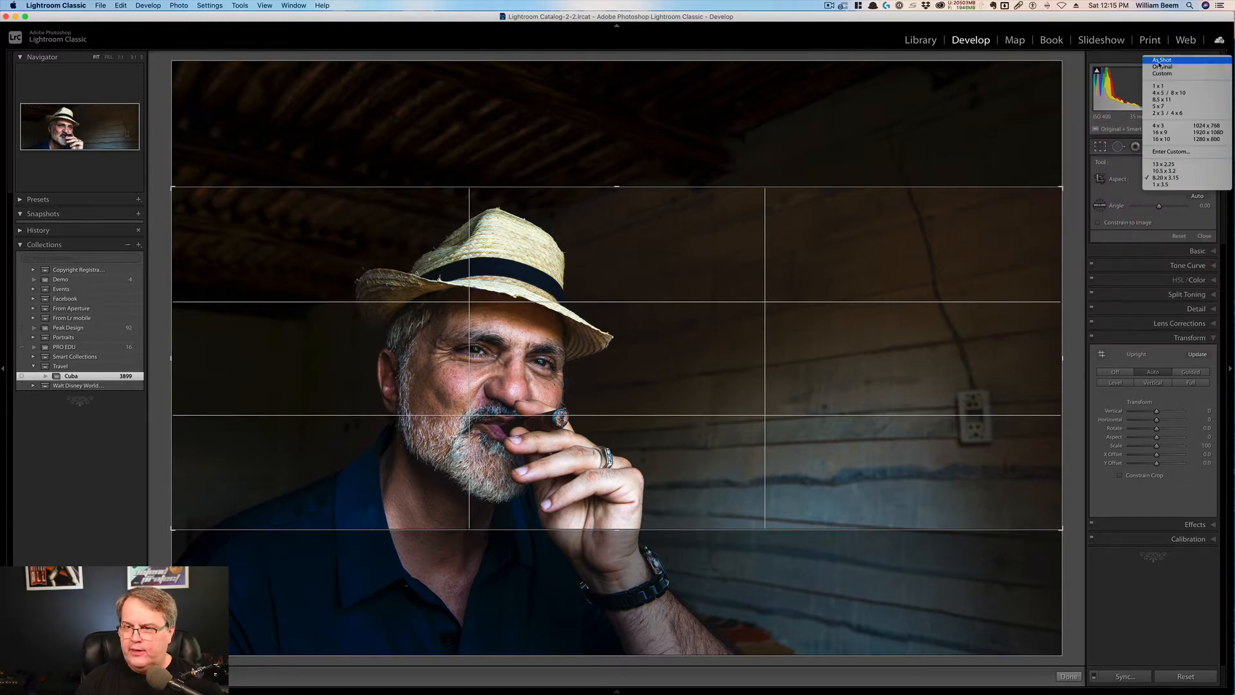
left_click(1161, 59)
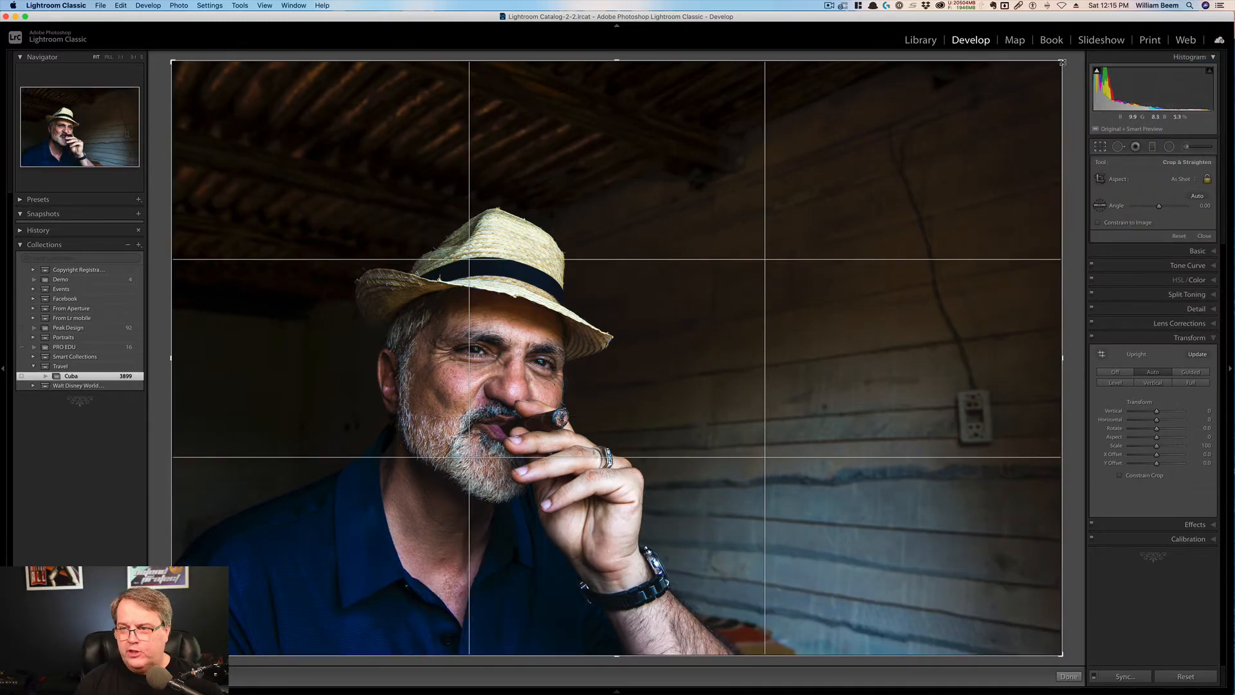
left_click_drag(1062, 62, 672, 320)
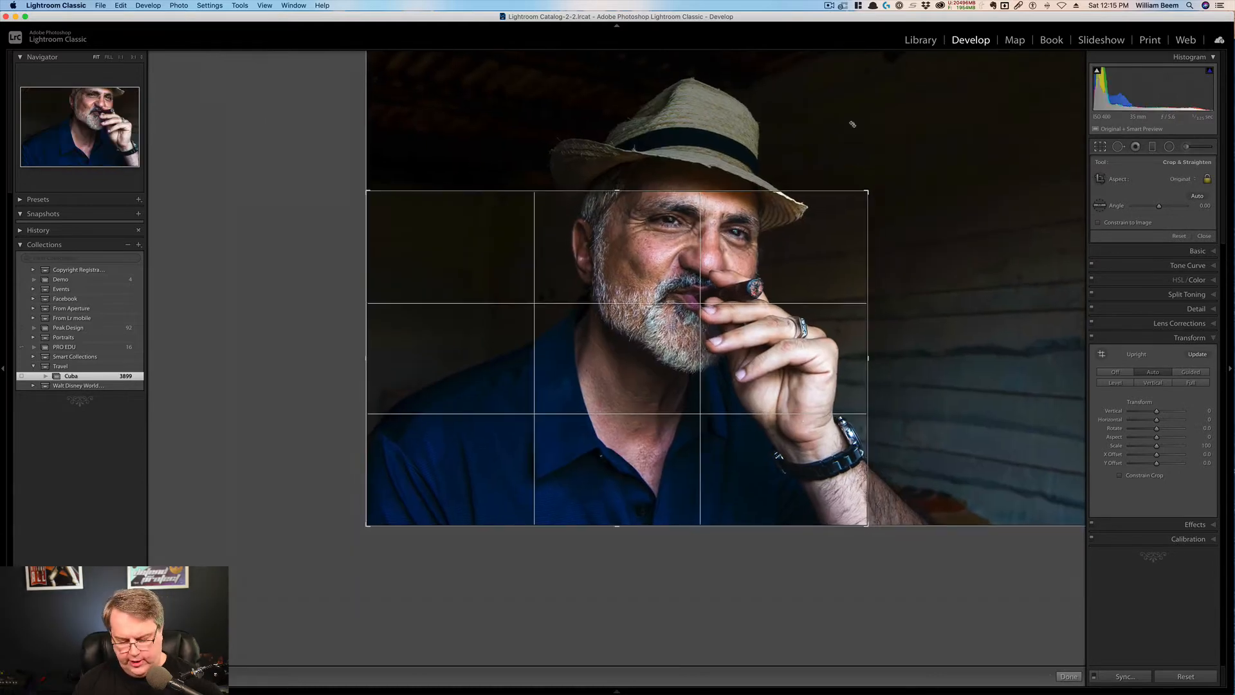
Reset all of the photo's develop settings, including its crop.
key("super")
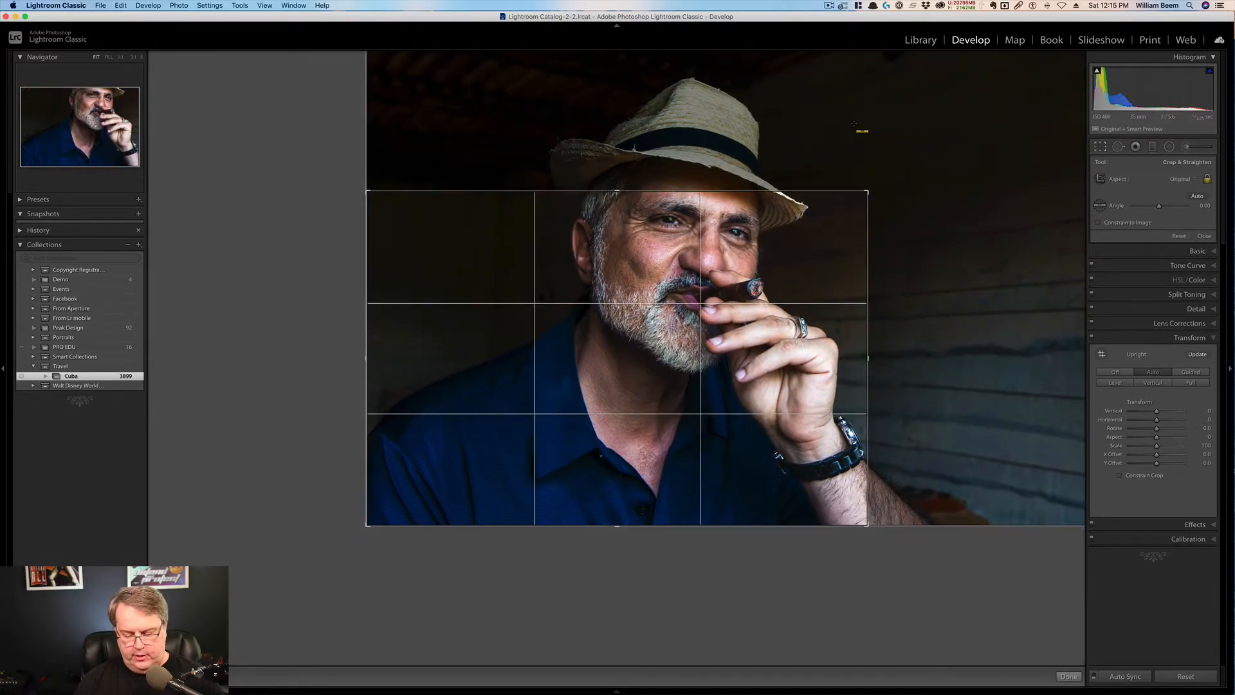
key("shift+super+r")
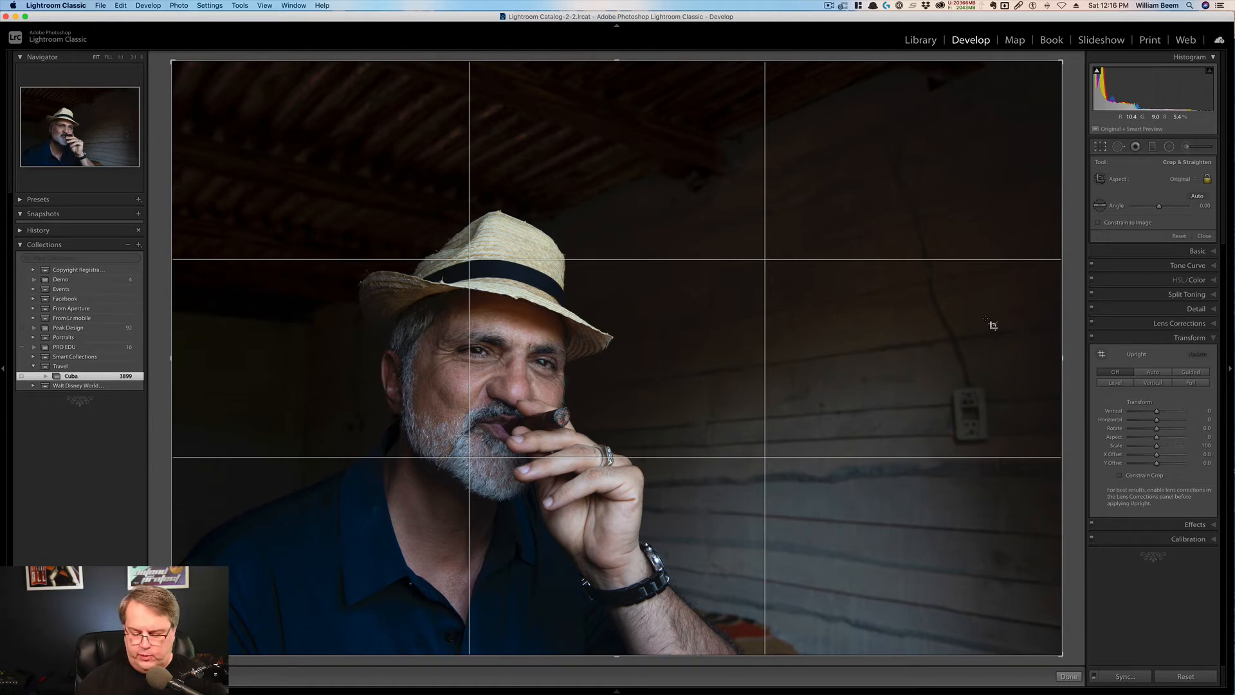
Cycle the crop guide overlay through the diagonal, triangle, golden ratio, golden spiral, aspect ratio, grid and thirds patterns.
key("o")
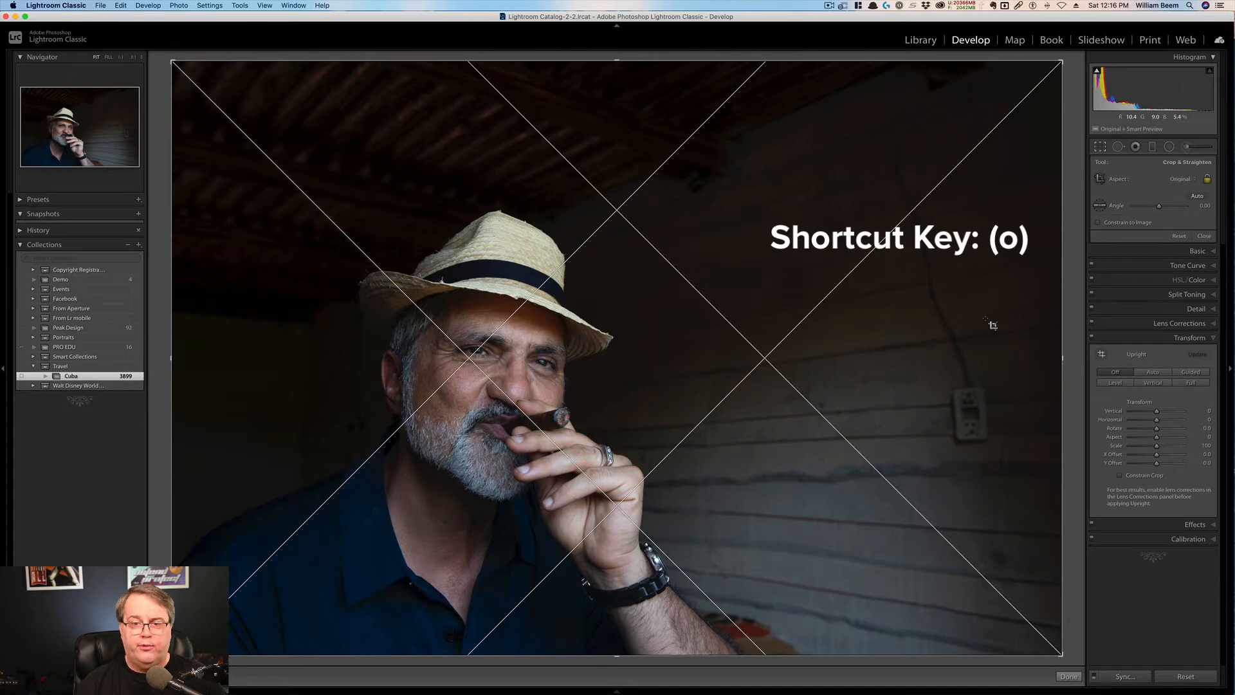
key("o")
key("o")
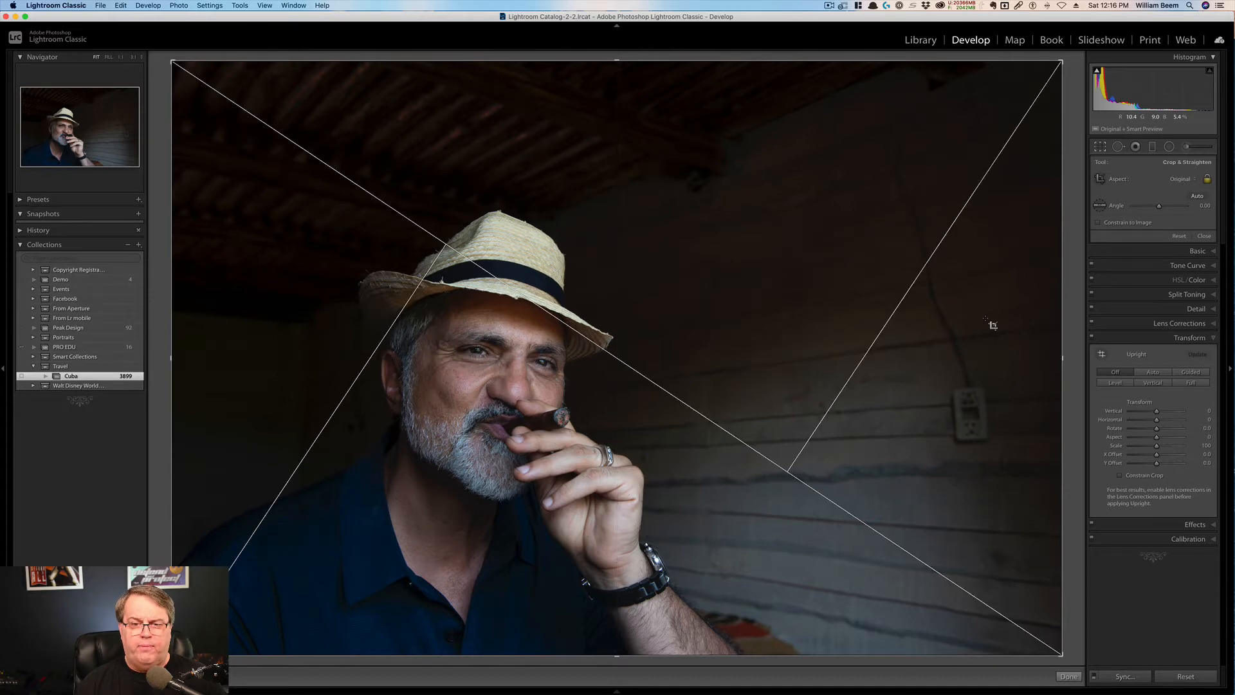
key("o")
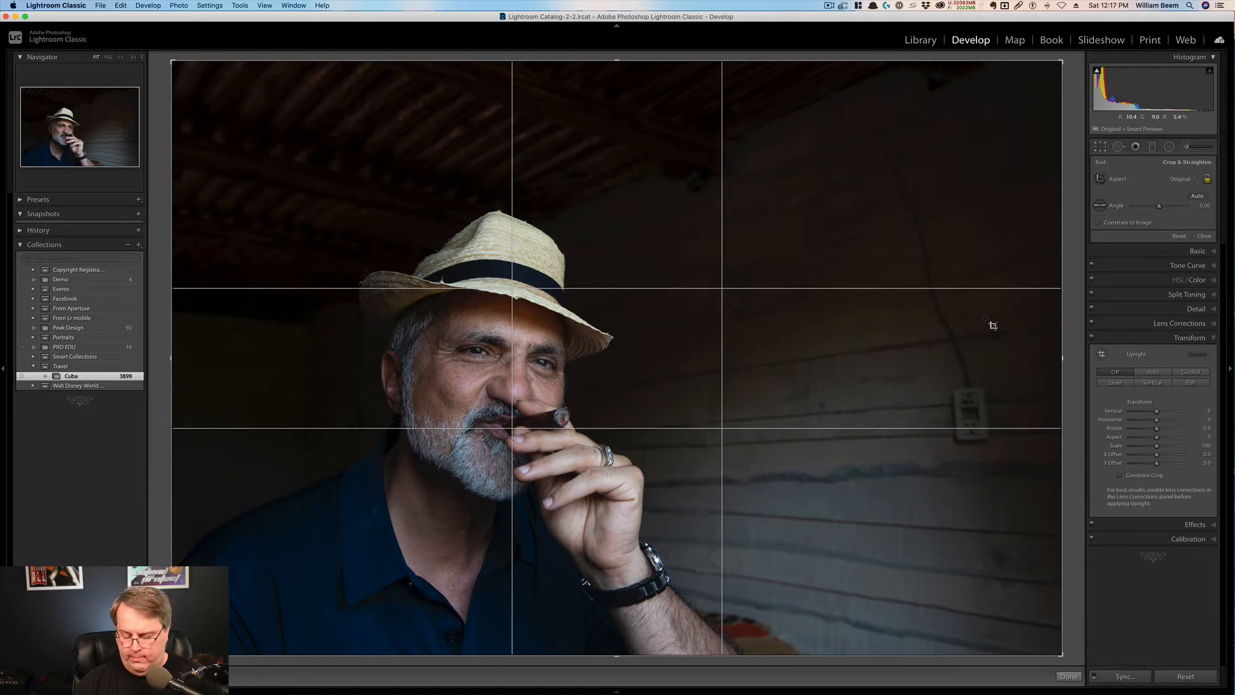
key("o")
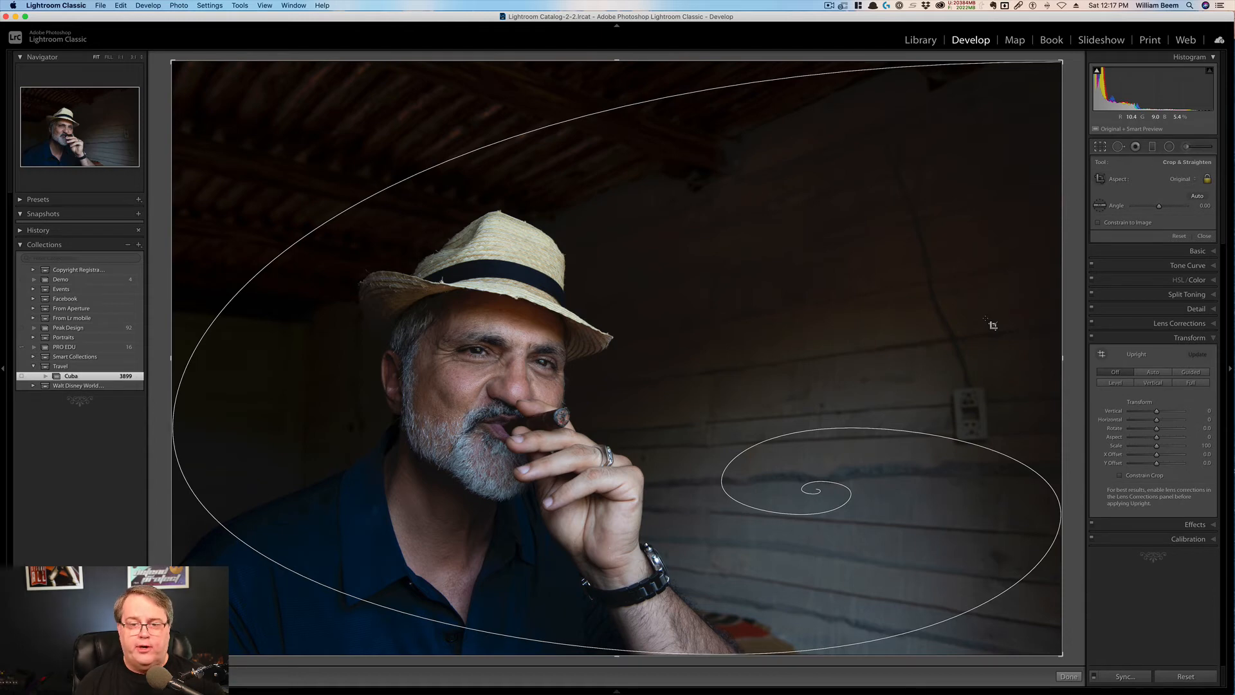
key("o")
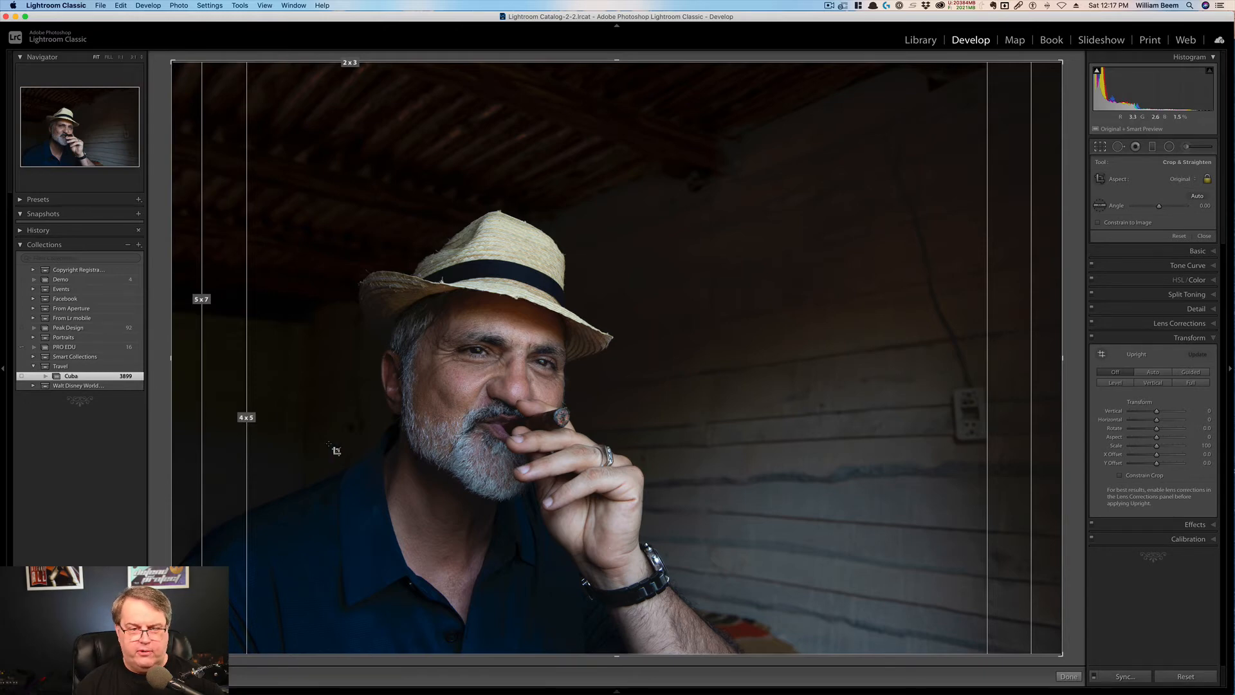
key("o")
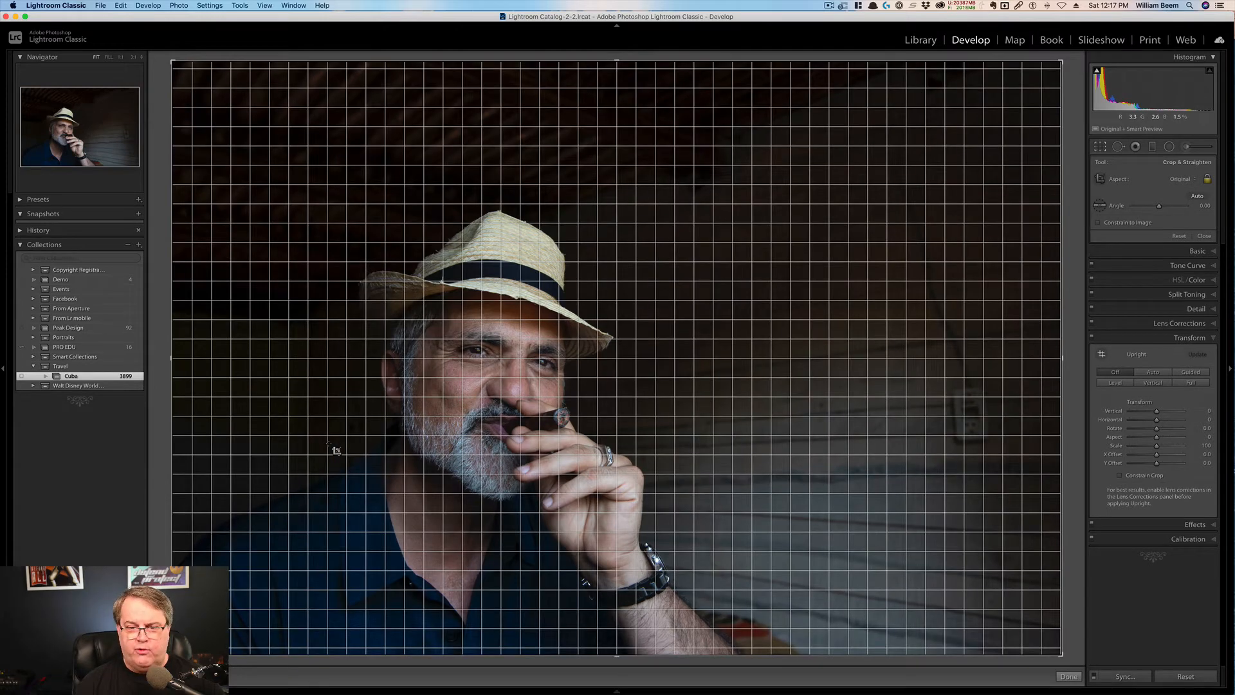
key("o")
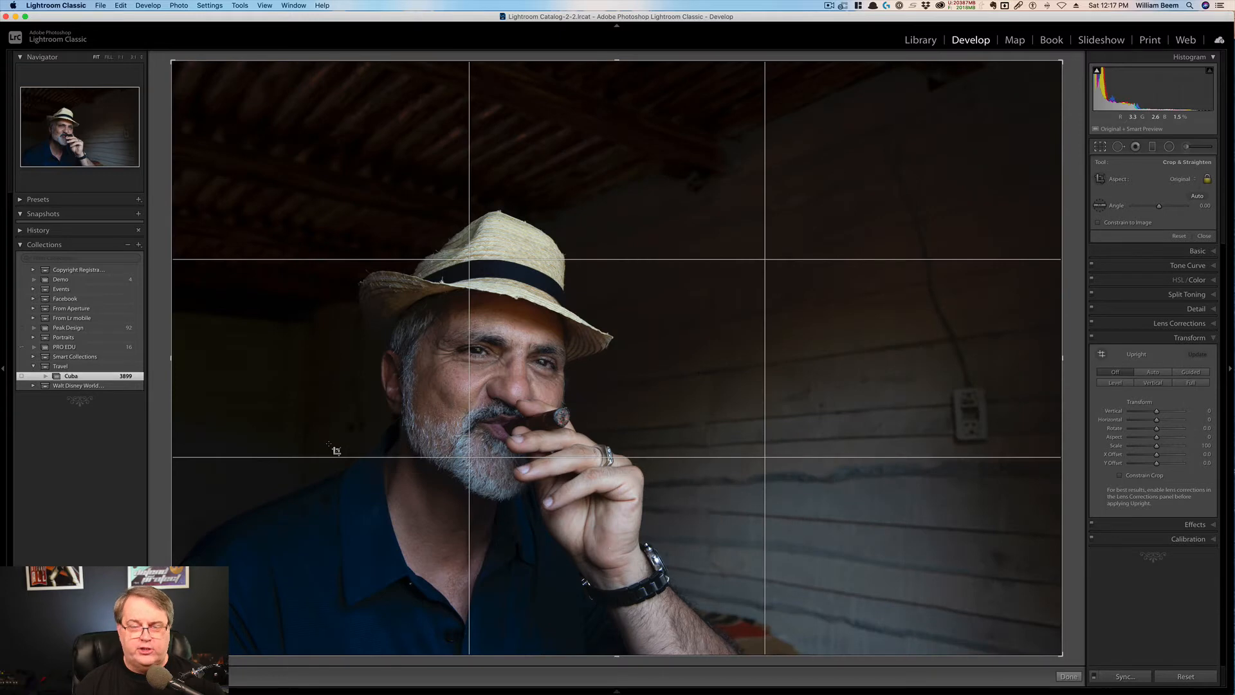
Show the triangle crop overlay and flip its orientation back and forth over the portrait.
key("o")
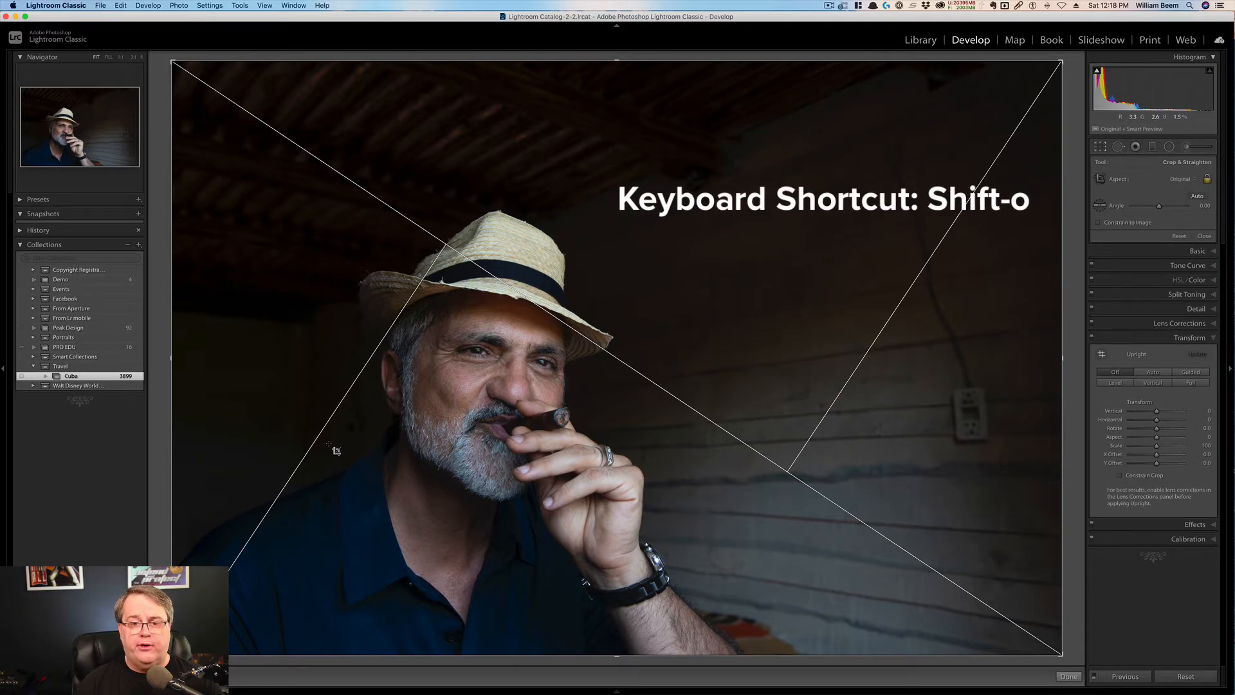
key("shift+o")
key("shift+o")
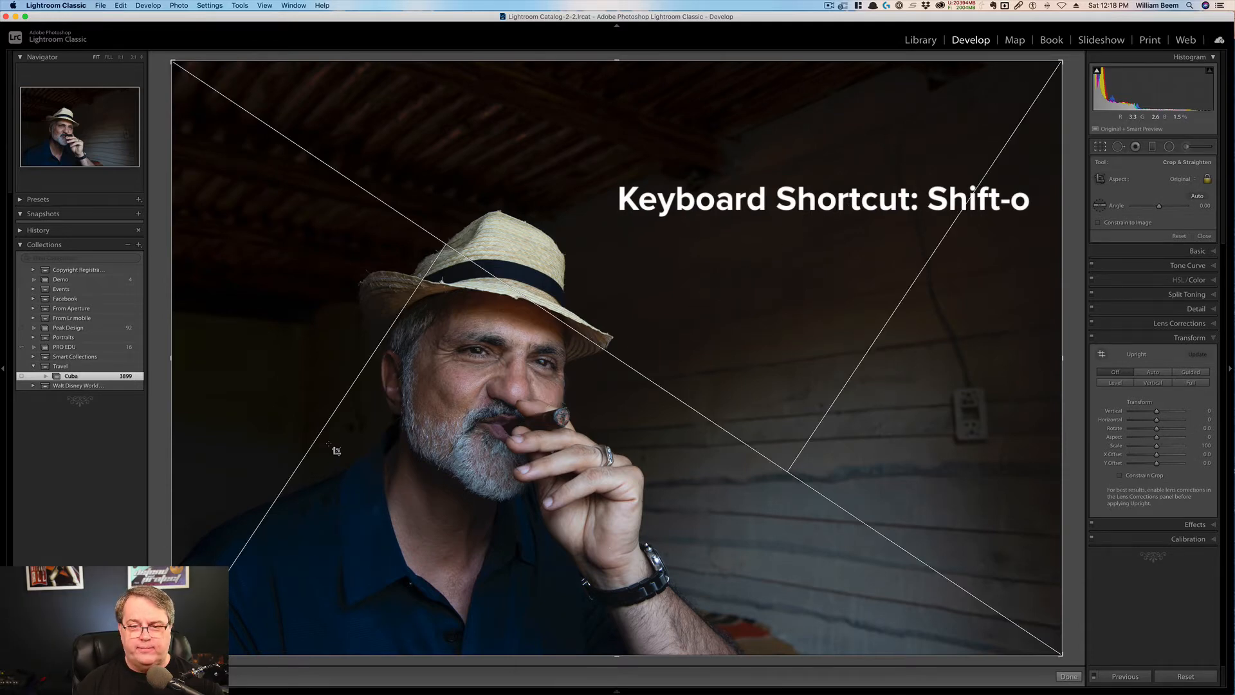
key("shift+o")
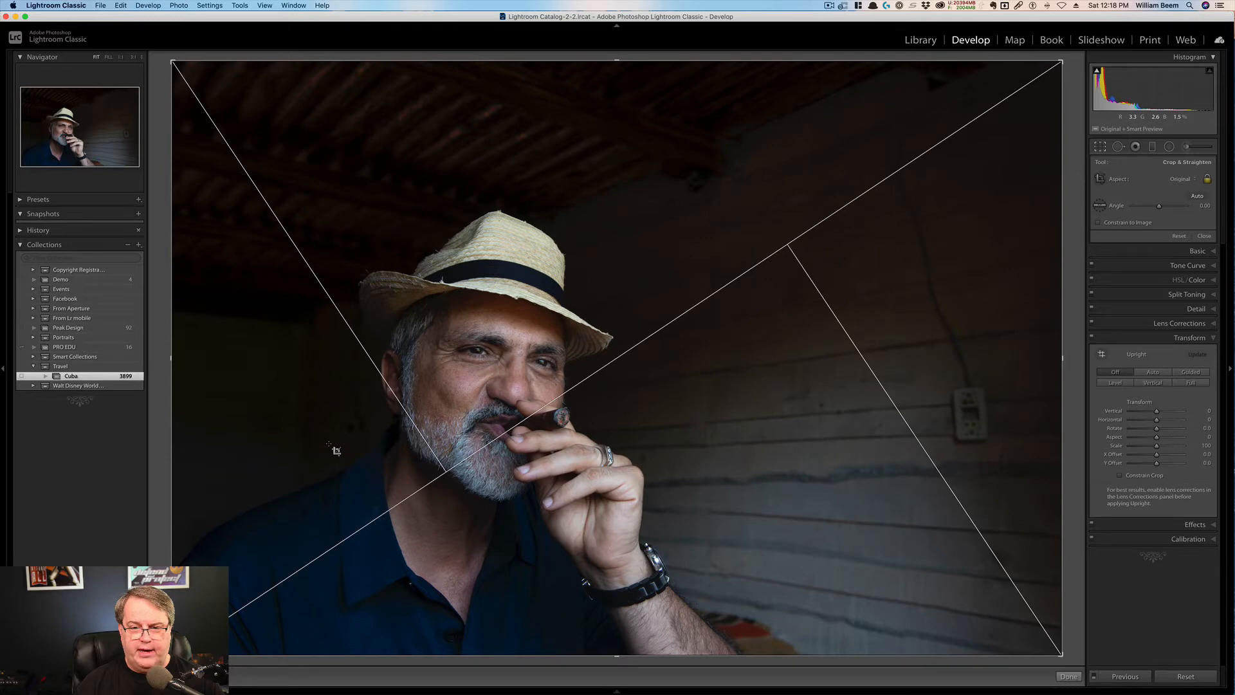
key("shift+o")
key("shift")
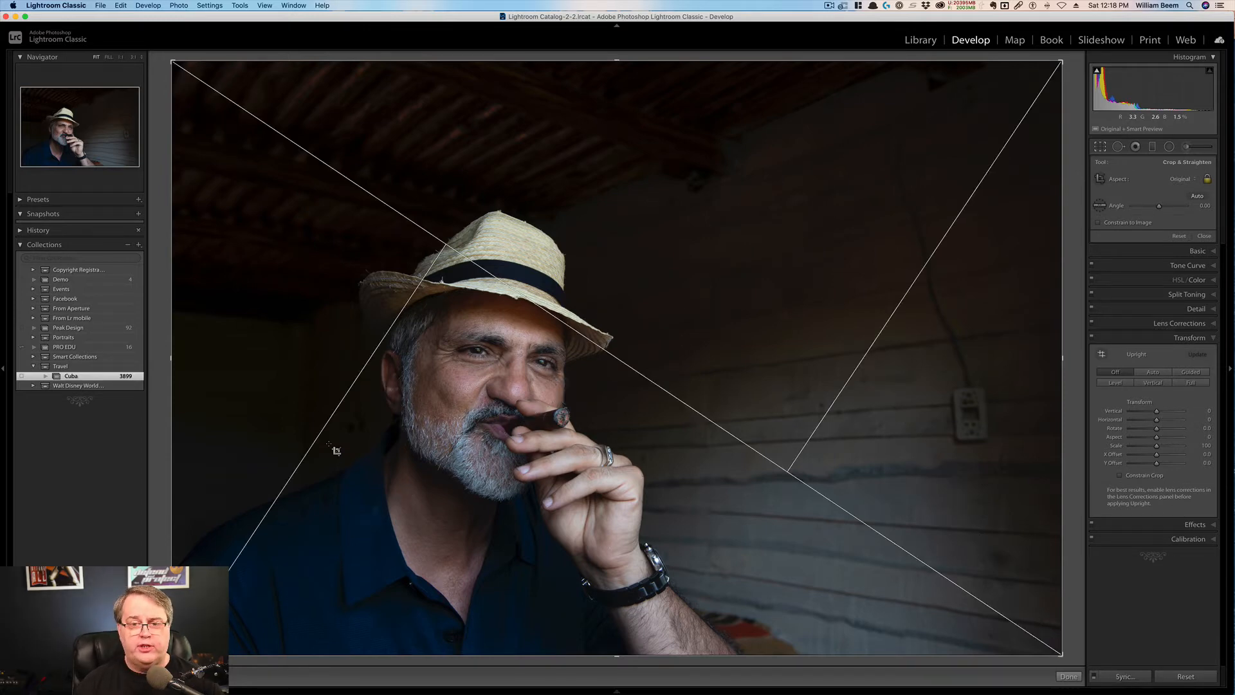
Show the golden ratio overlay and the golden spiral overlay, then cycle the spiral through its different orientations over the portrait.
key("o")
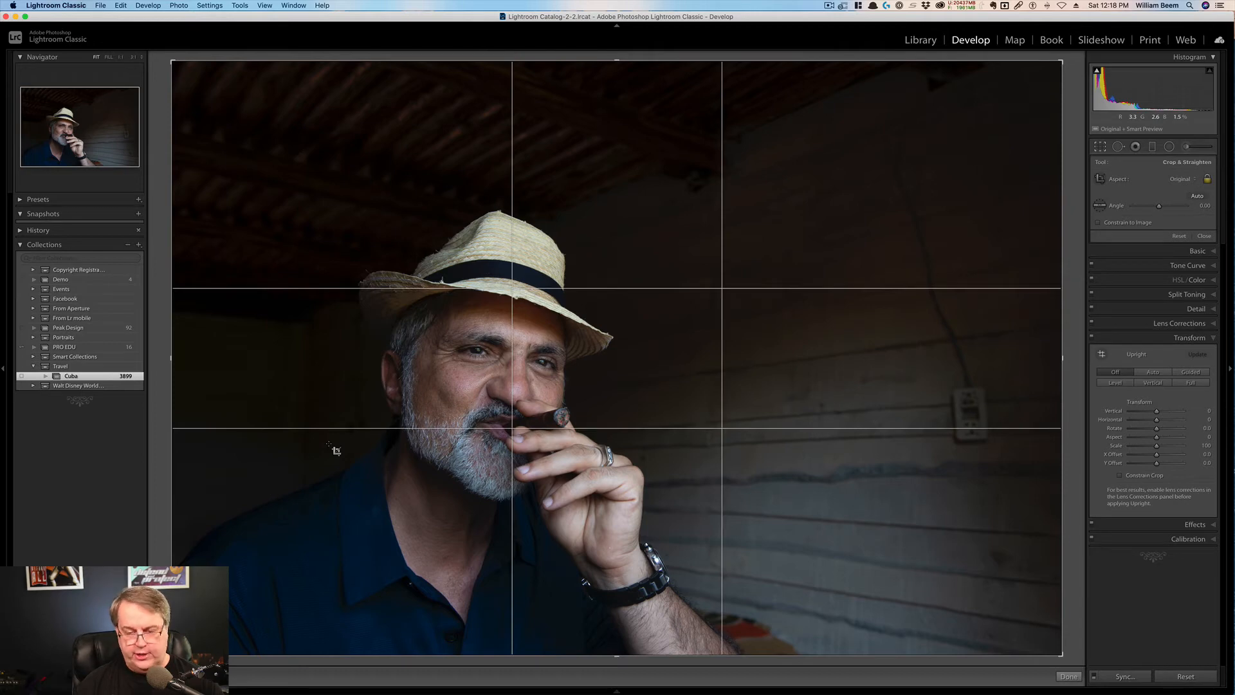
key("o")
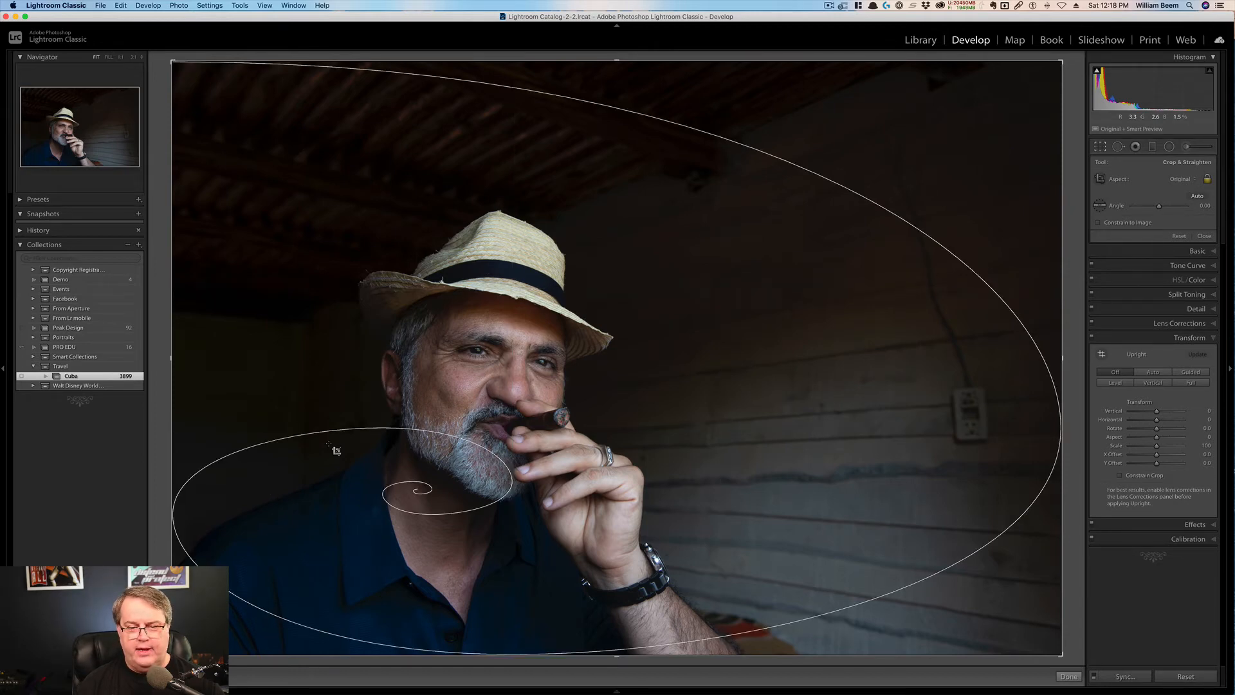
key("shift")
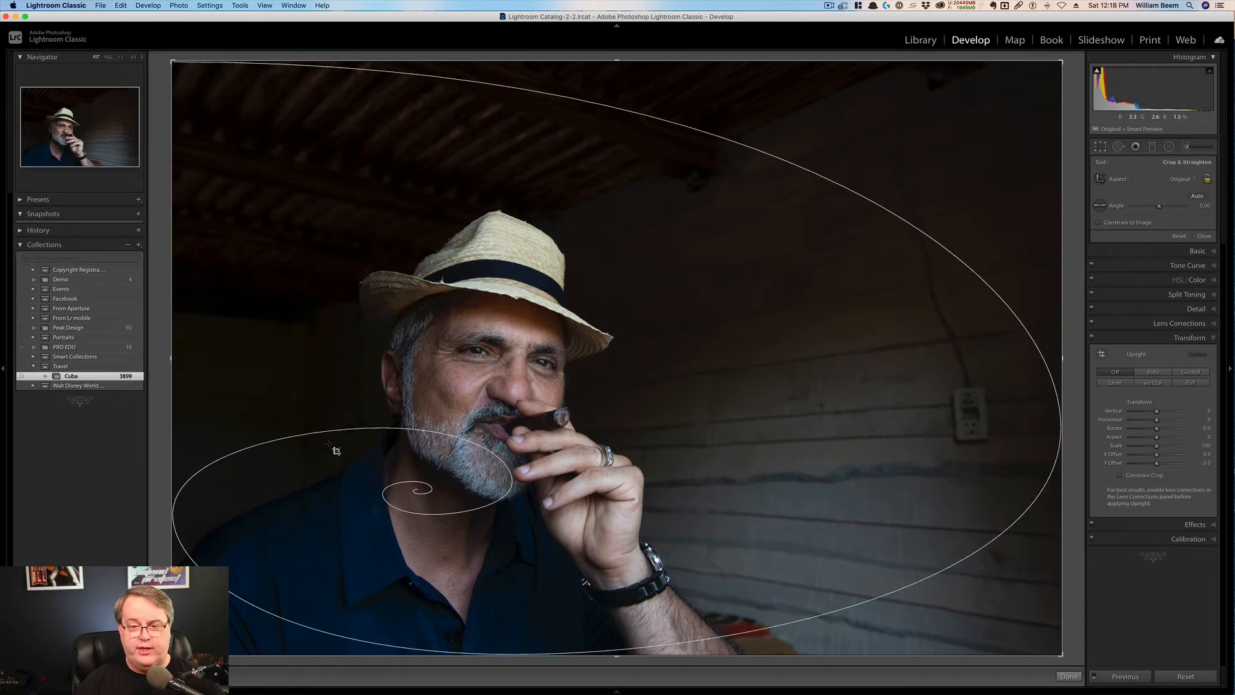
key("shift+o")
key("shift+o")
key("shift+o")
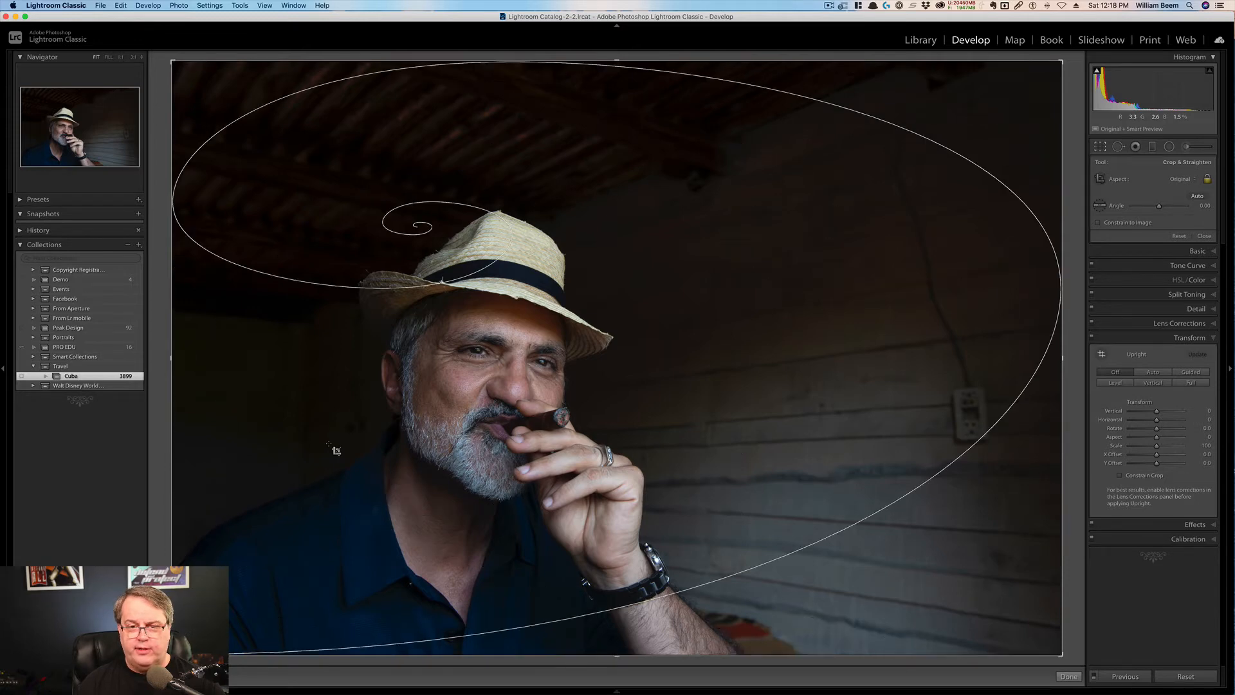
key("shift+o")
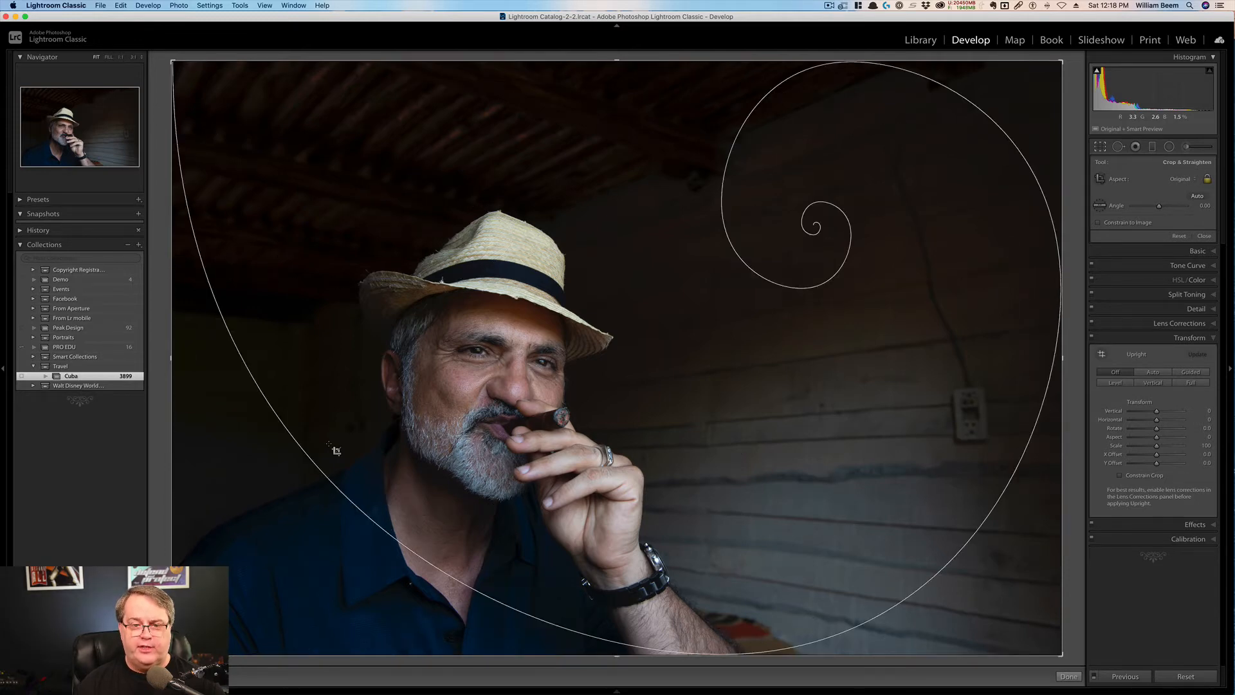
key("shift+o")
Show the aspect ratios crop overlay over the portrait and cycle its orientation.
key("o")
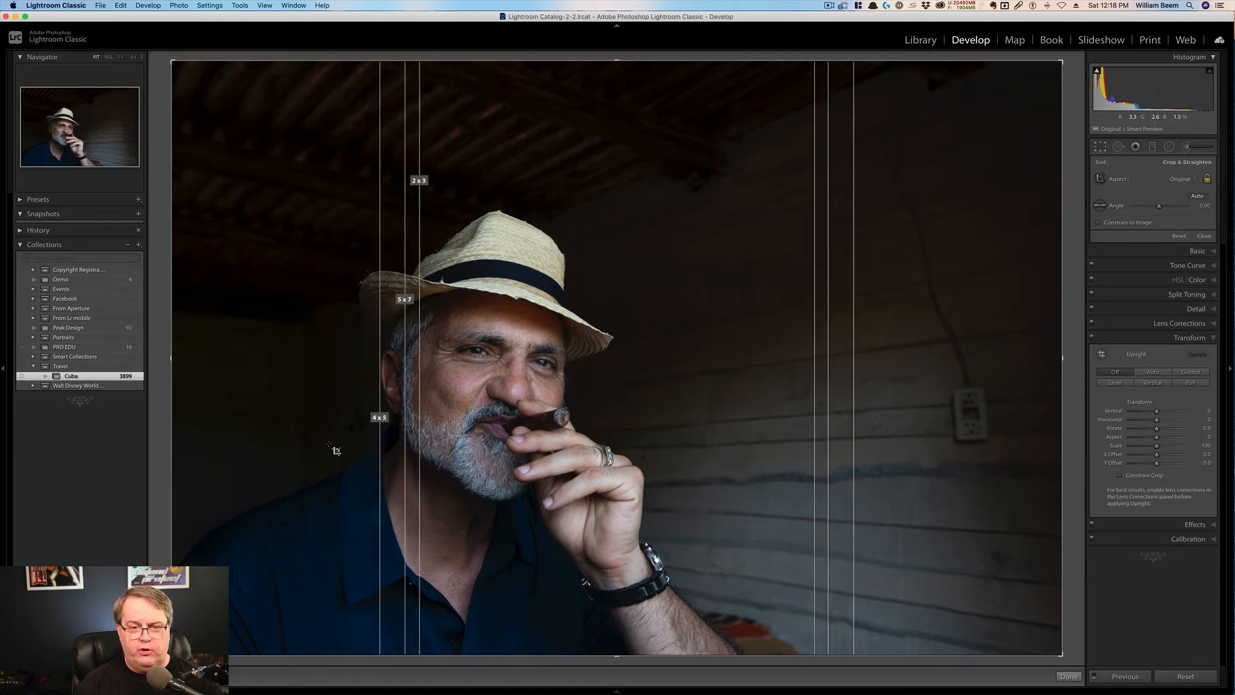
key("shift+o")
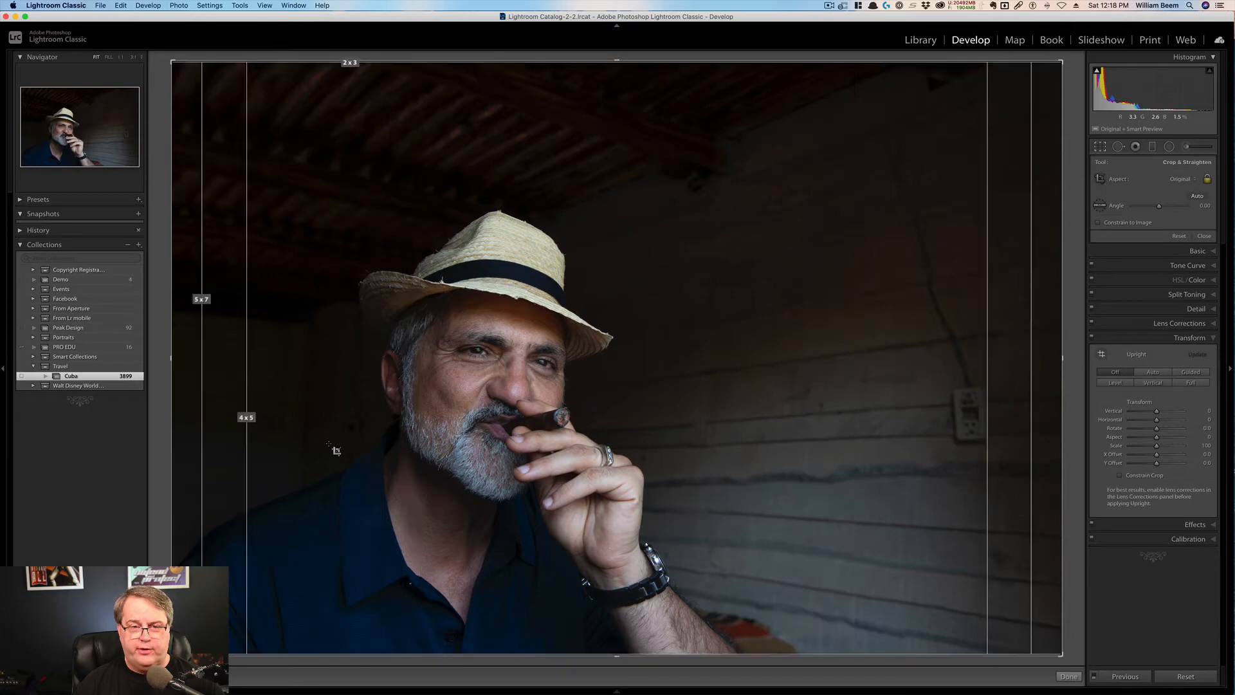
key("shift+o")
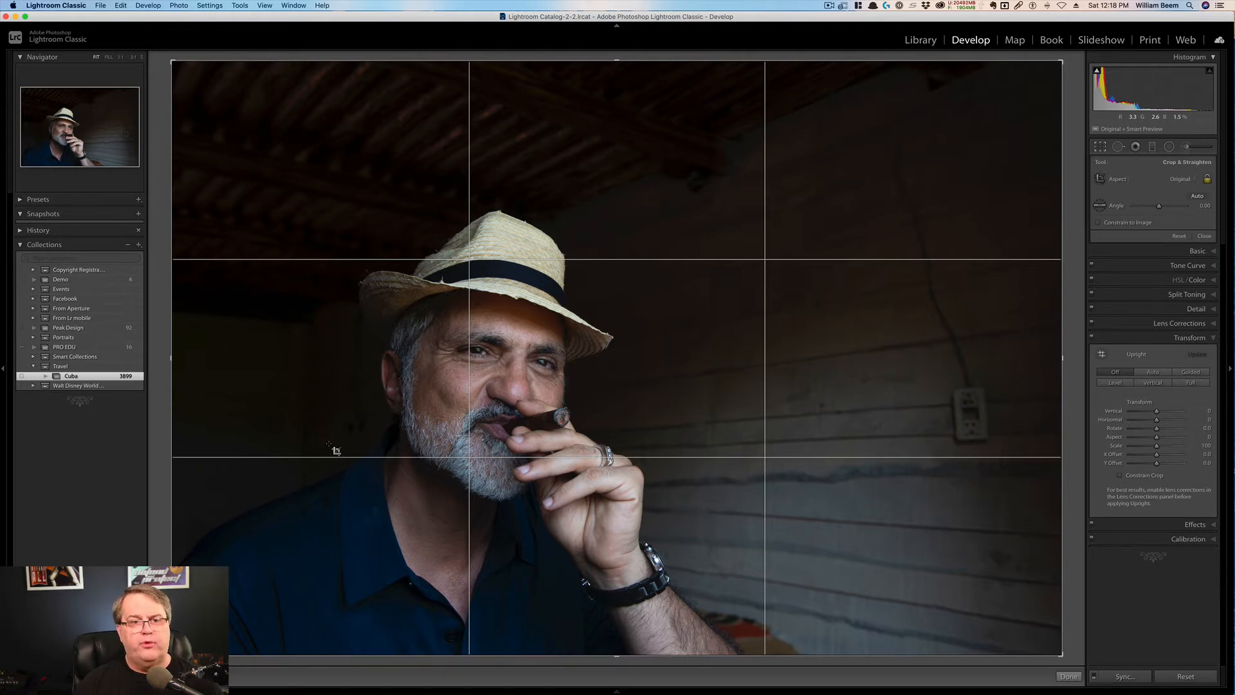
Exclude the Center overlay from the set of crop guide overlays that are cycled.
left_click(237, 7)
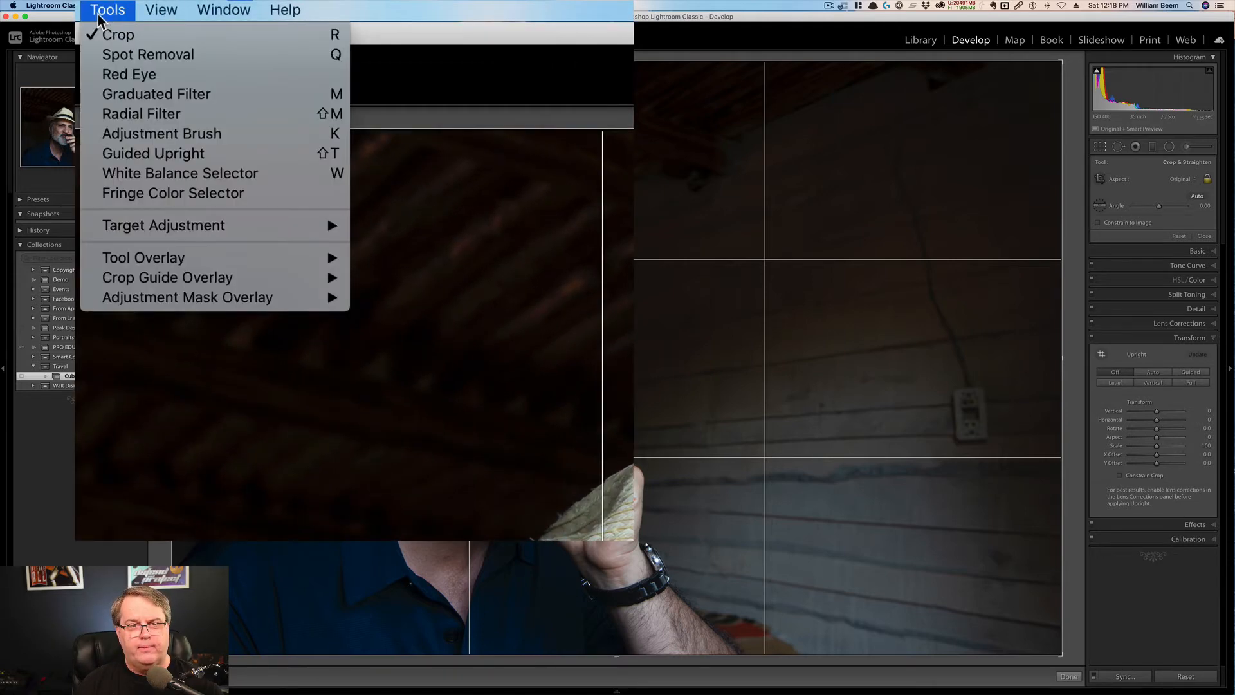
mouse_move(321, 271)
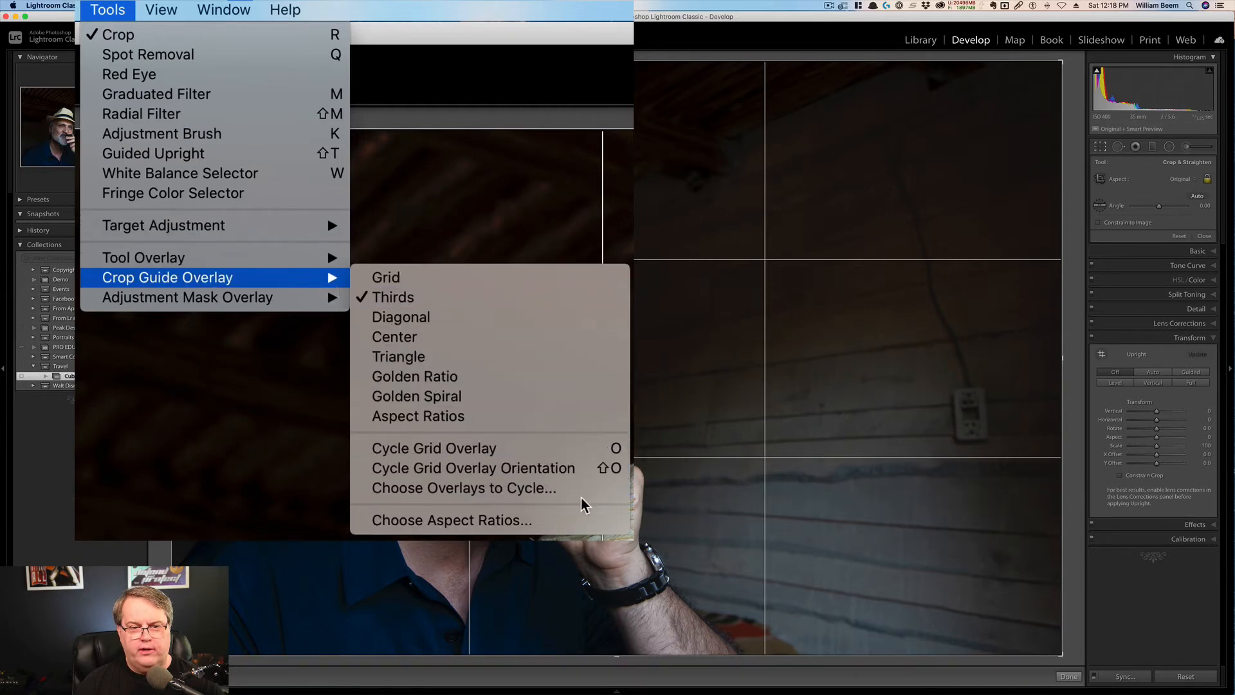
left_click(511, 486)
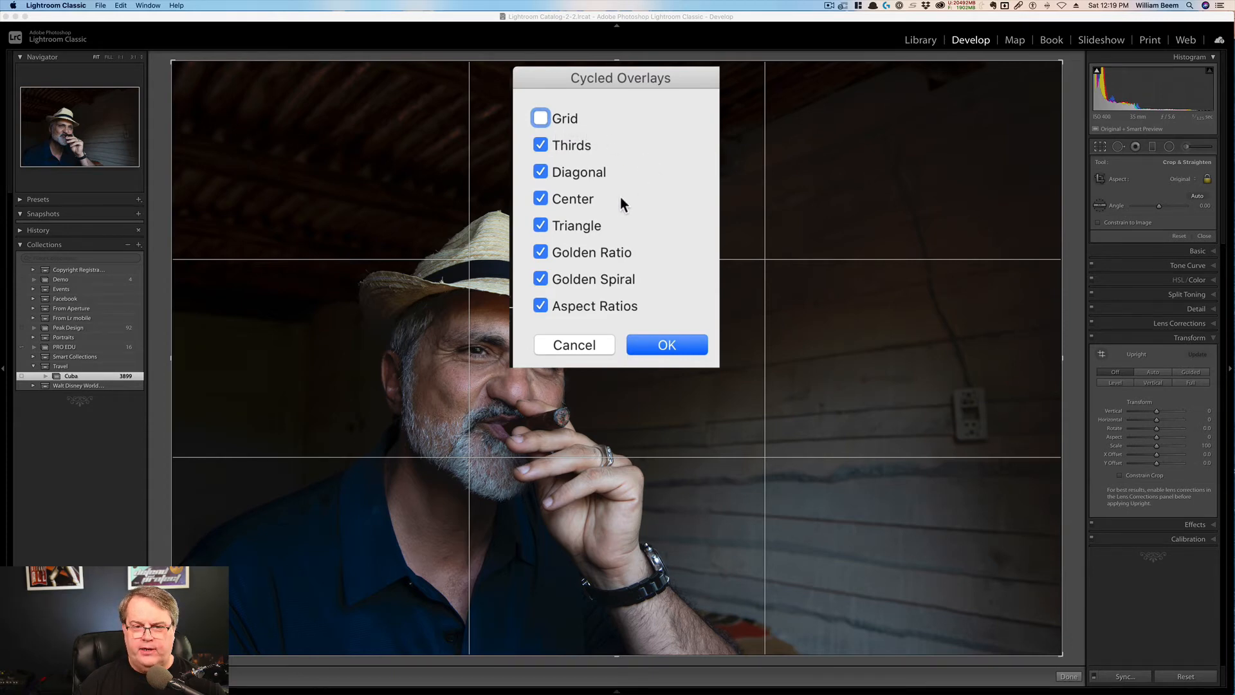
left_click(541, 200)
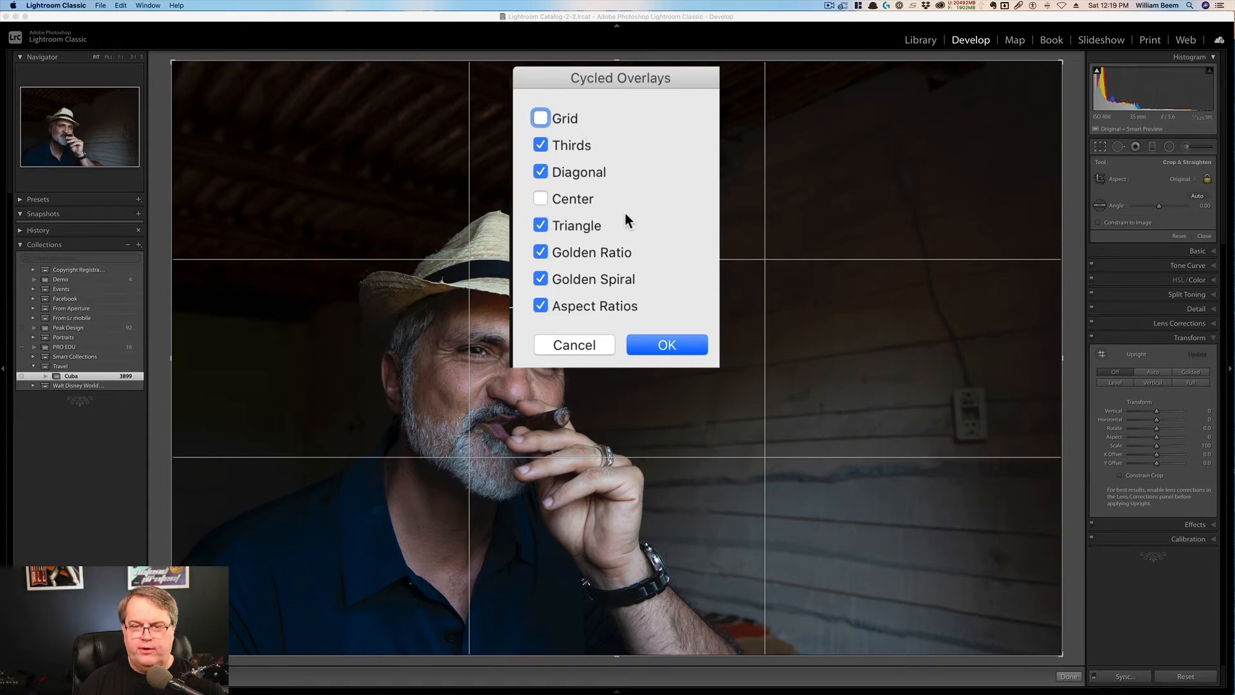
left_click(667, 346)
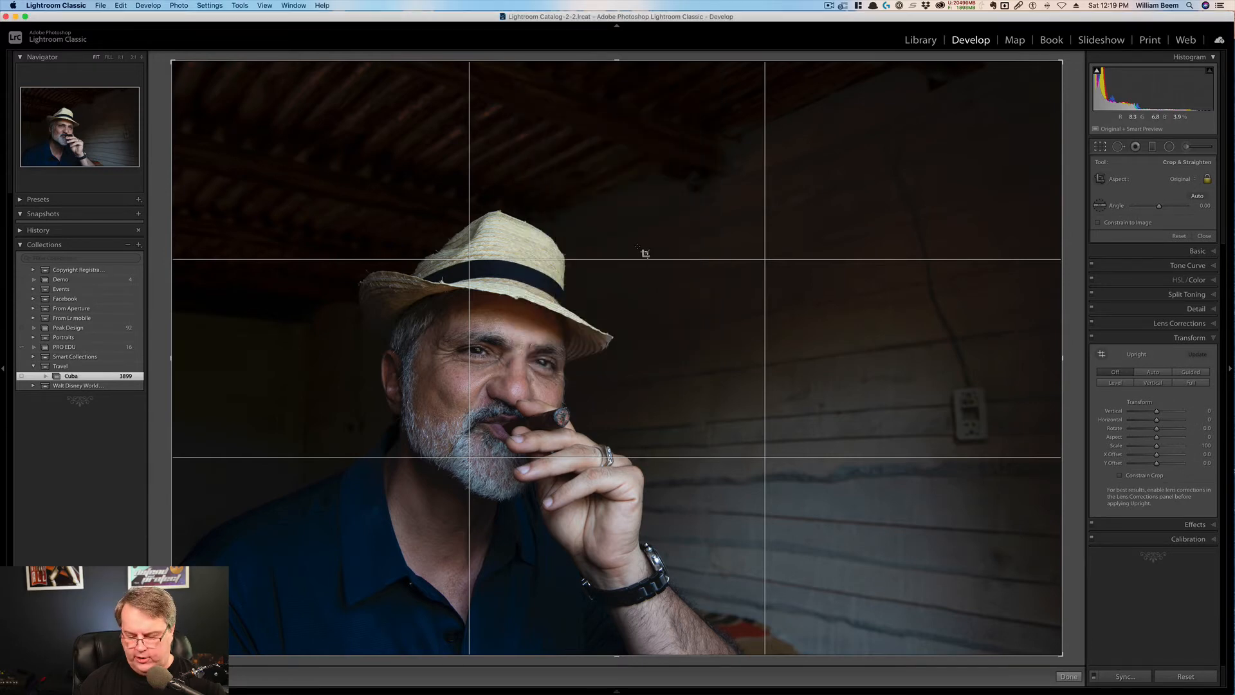
Cycle through the remaining crop overlays, from diagonal through triangle, golden ratio, golden spiral and thirds, ending on aspect ratios.
key("o")
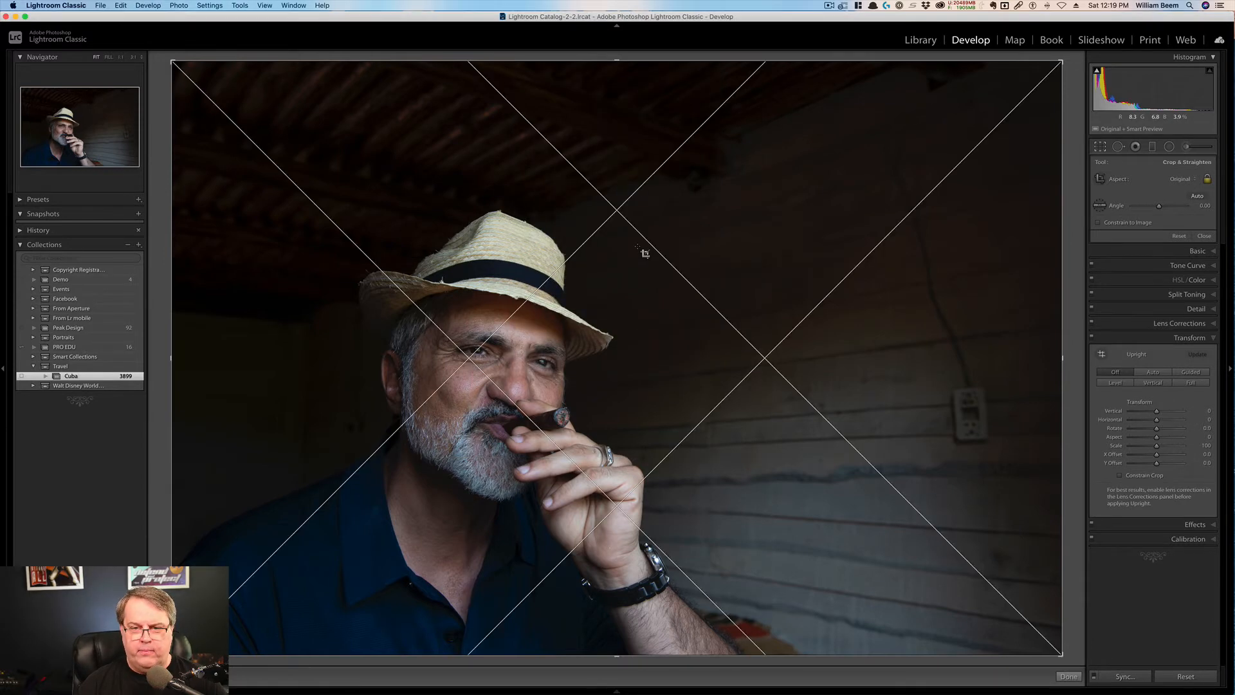
key("o")
key("o")
key("o")
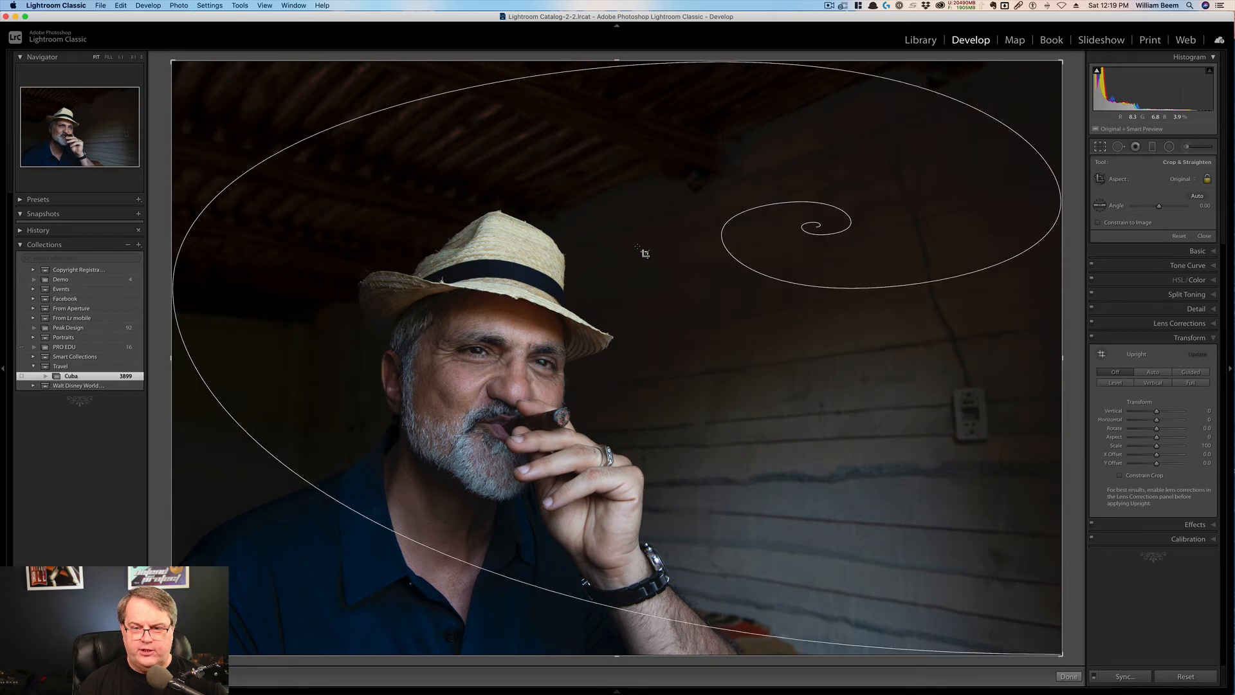
key("o")
key("o")
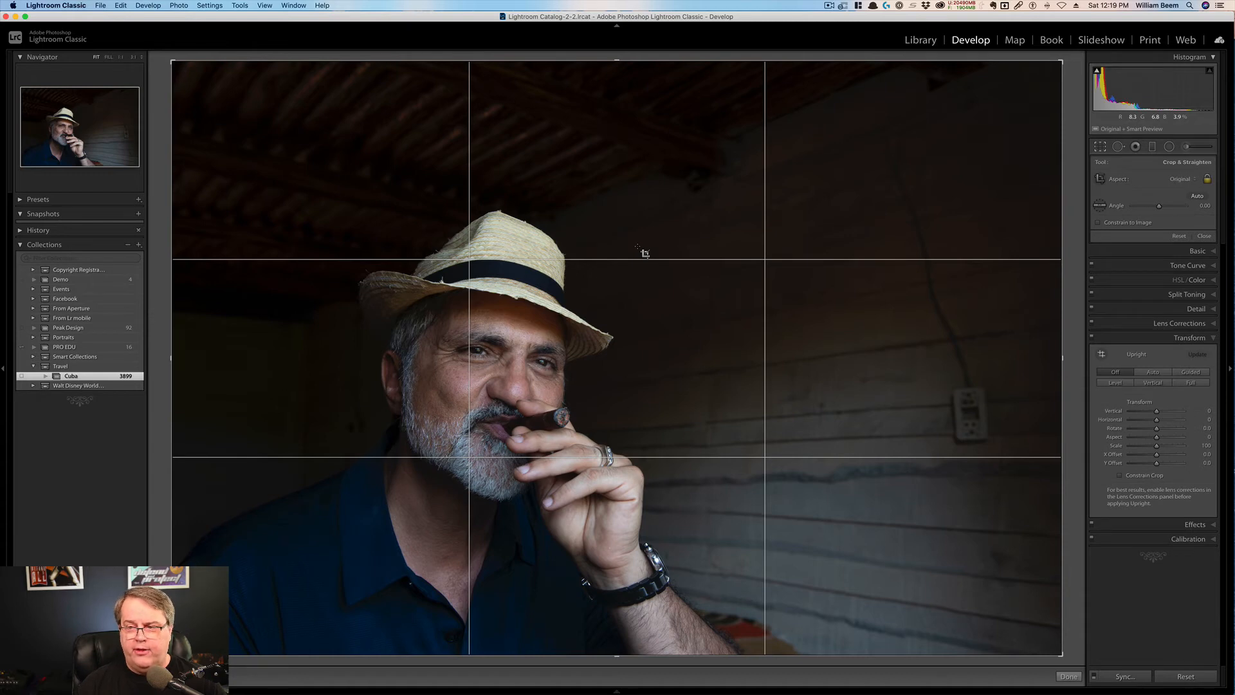
key("o")
key("o")
key("o")
key("o")
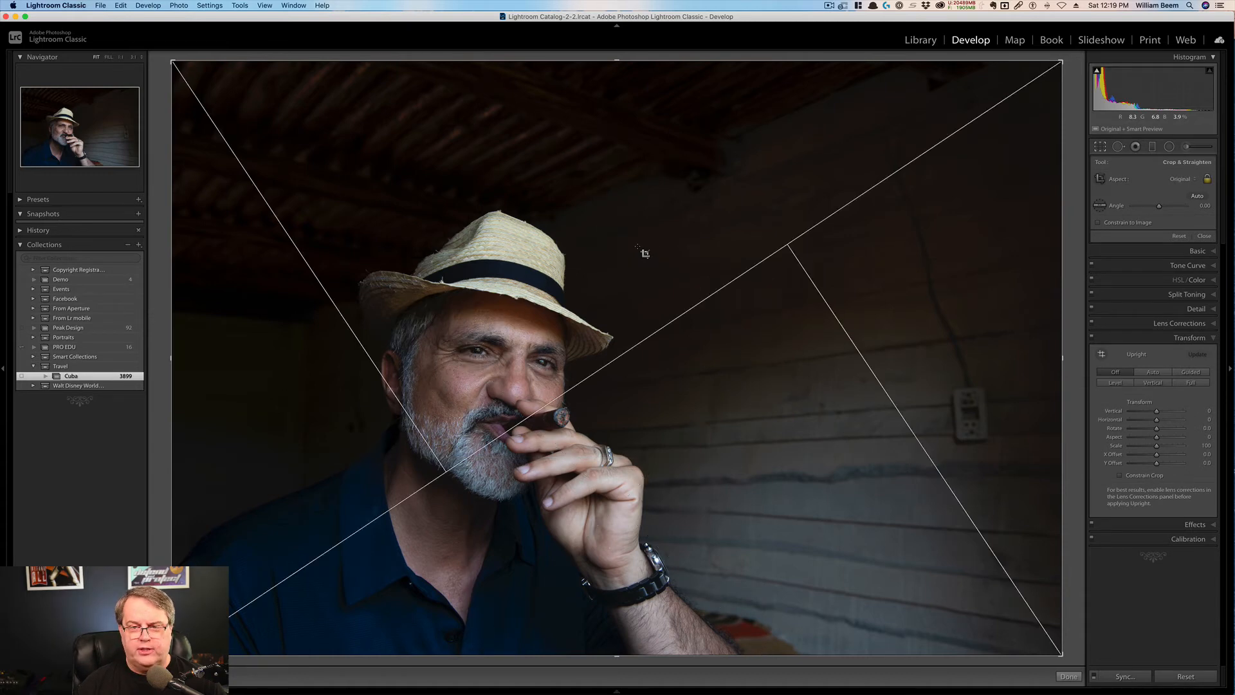
key("o")
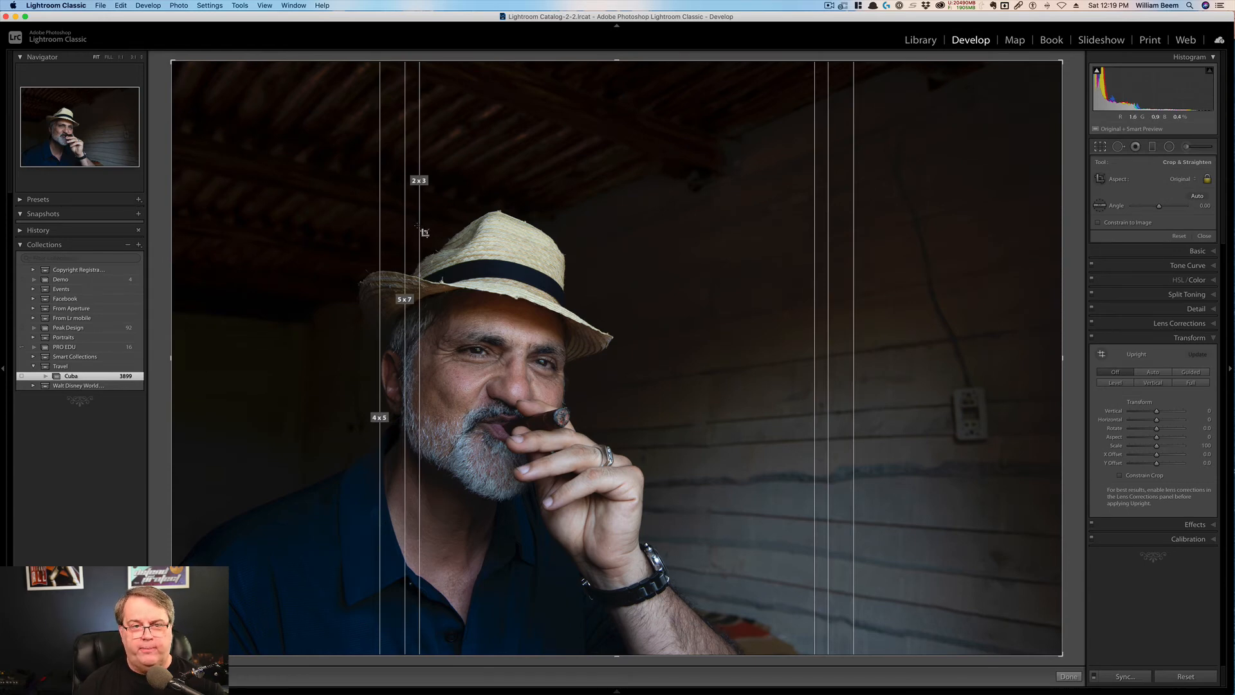
Add the 16 x 9, 4 x 3 and 1 x 1 ratios to the aspect ratios crop overlay and flip its orientation.
left_click(239, 6)
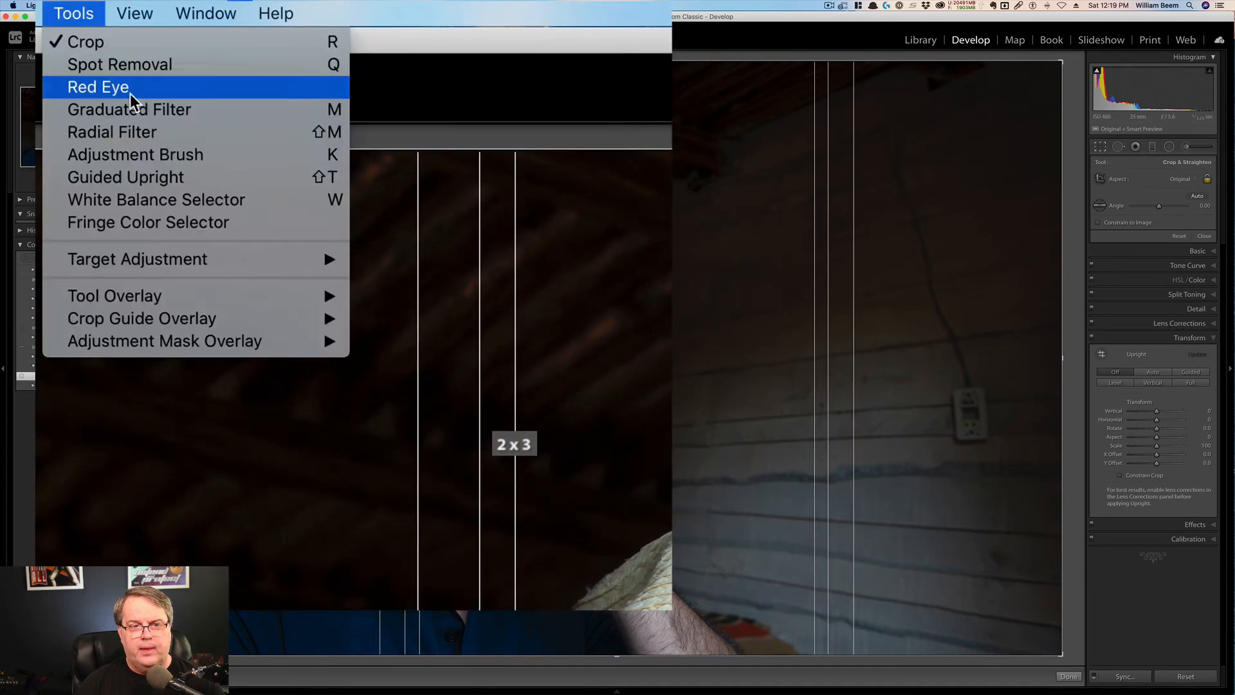
mouse_move(319, 333)
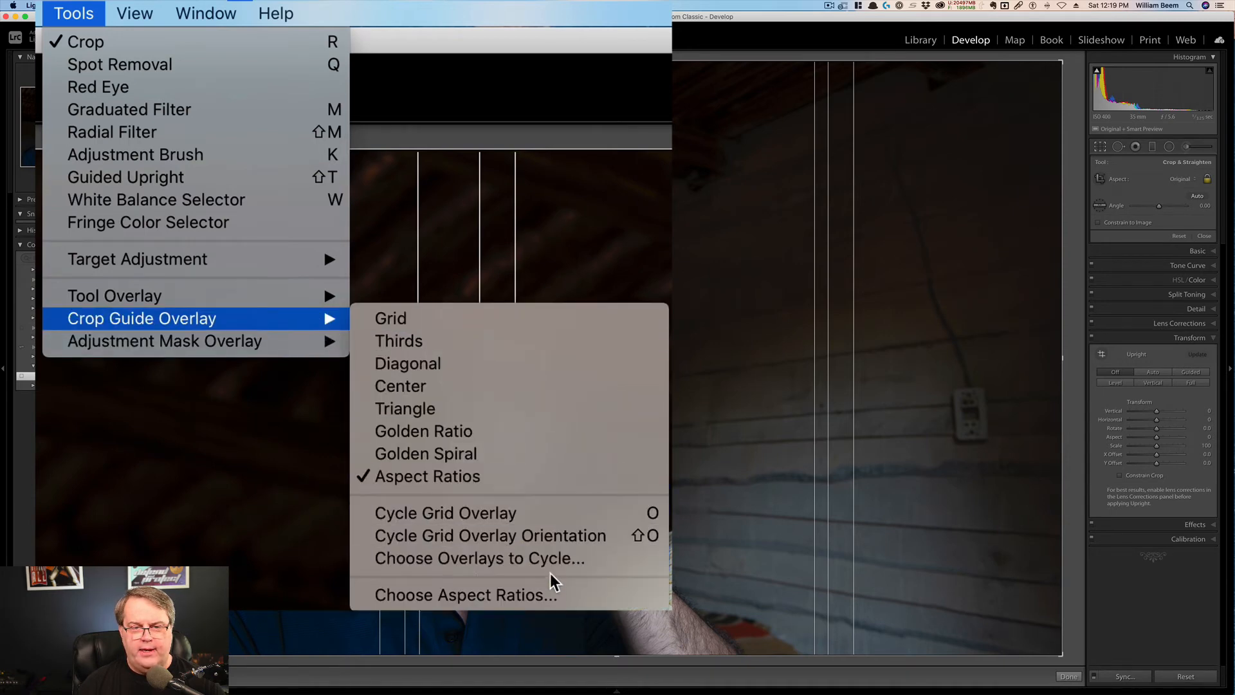
left_click(558, 597)
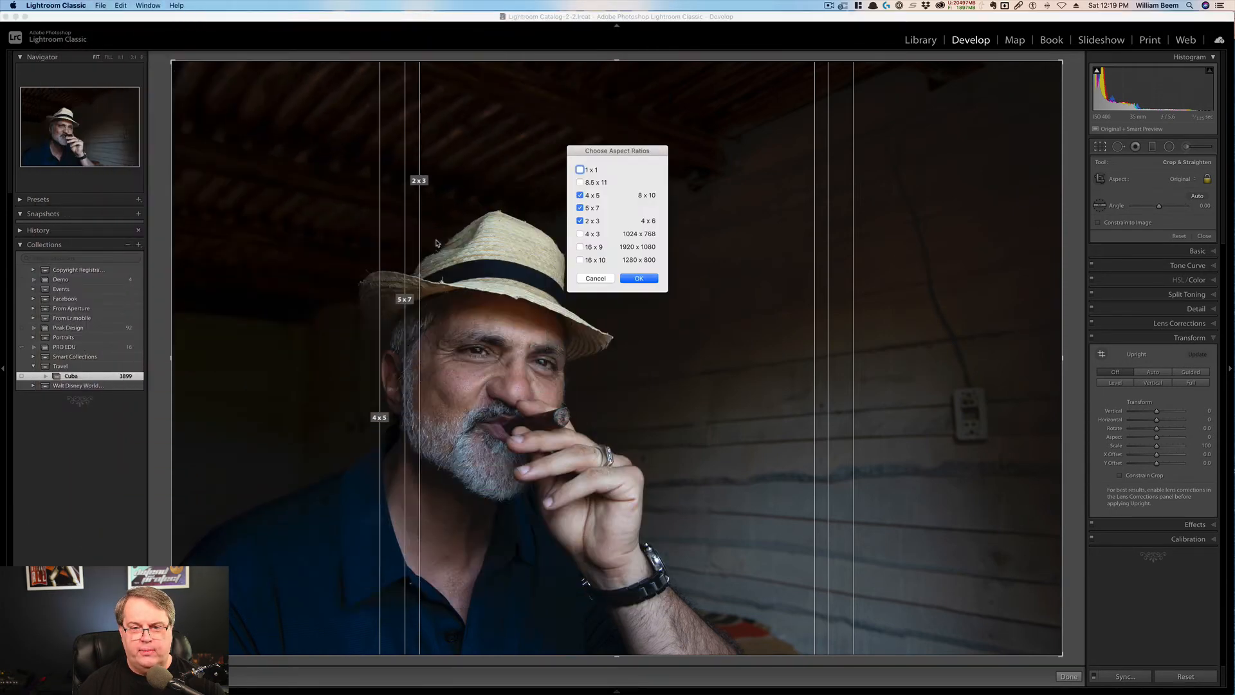
left_click(580, 247)
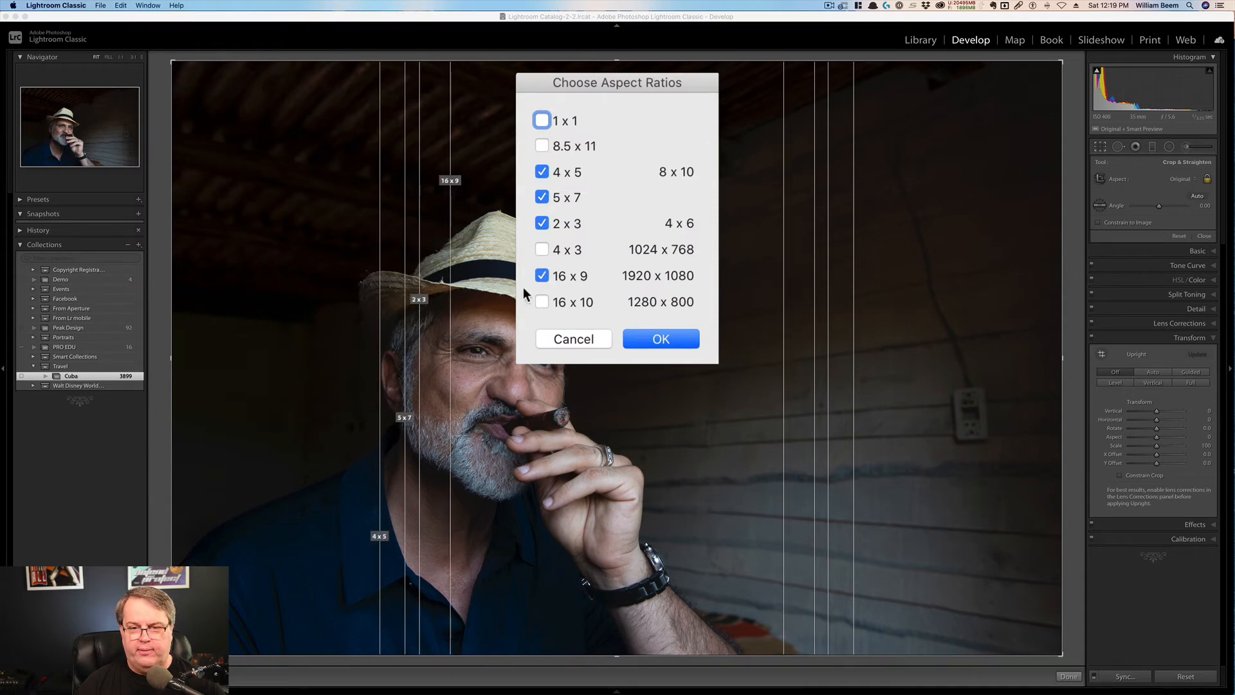
left_click(542, 250)
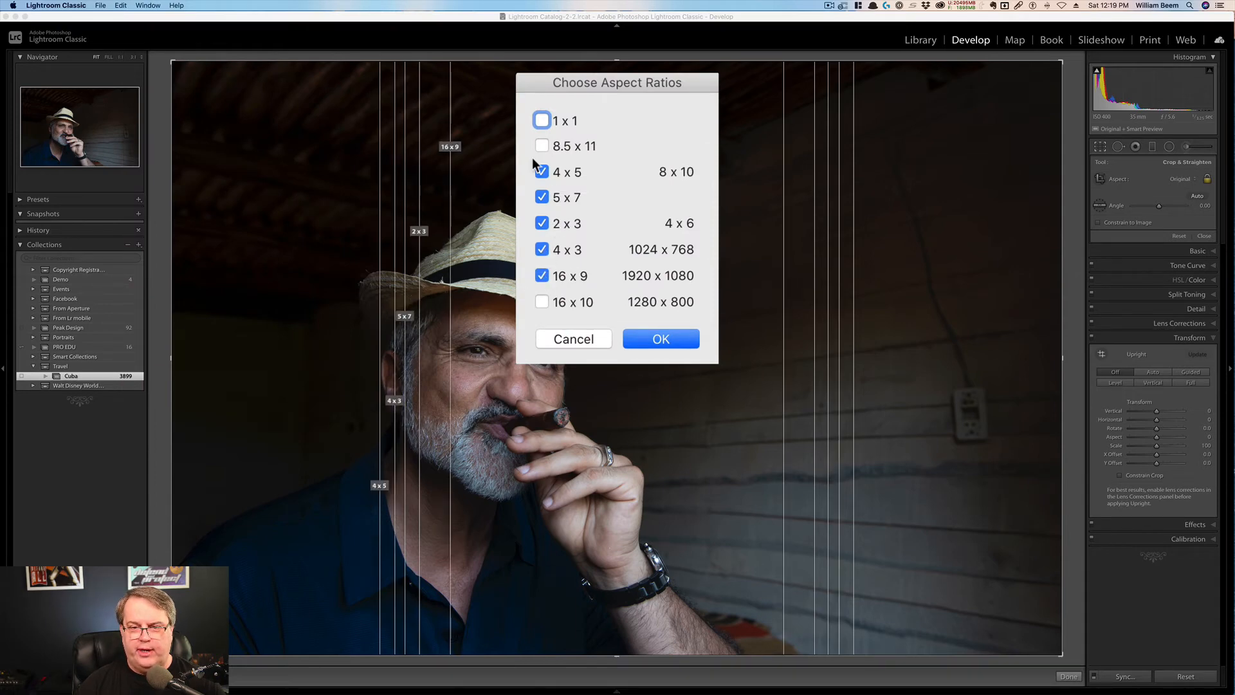
left_click(541, 121)
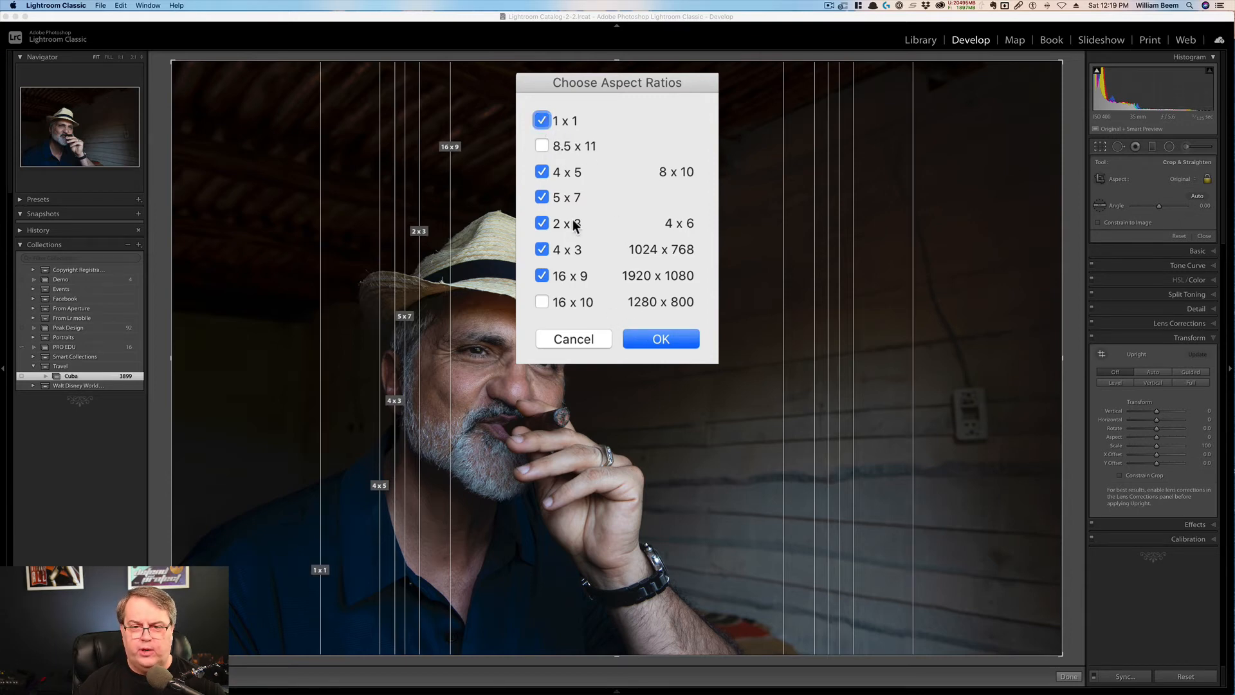
left_click(643, 290)
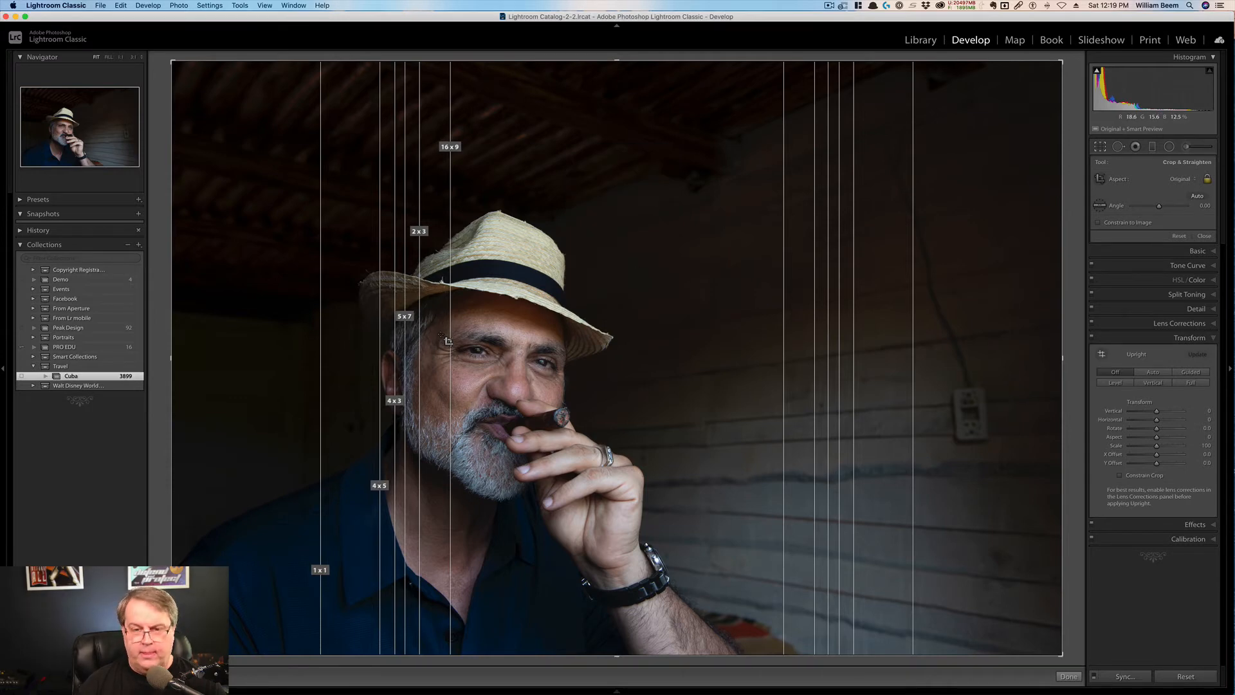
key("shift")
key("shift+o")
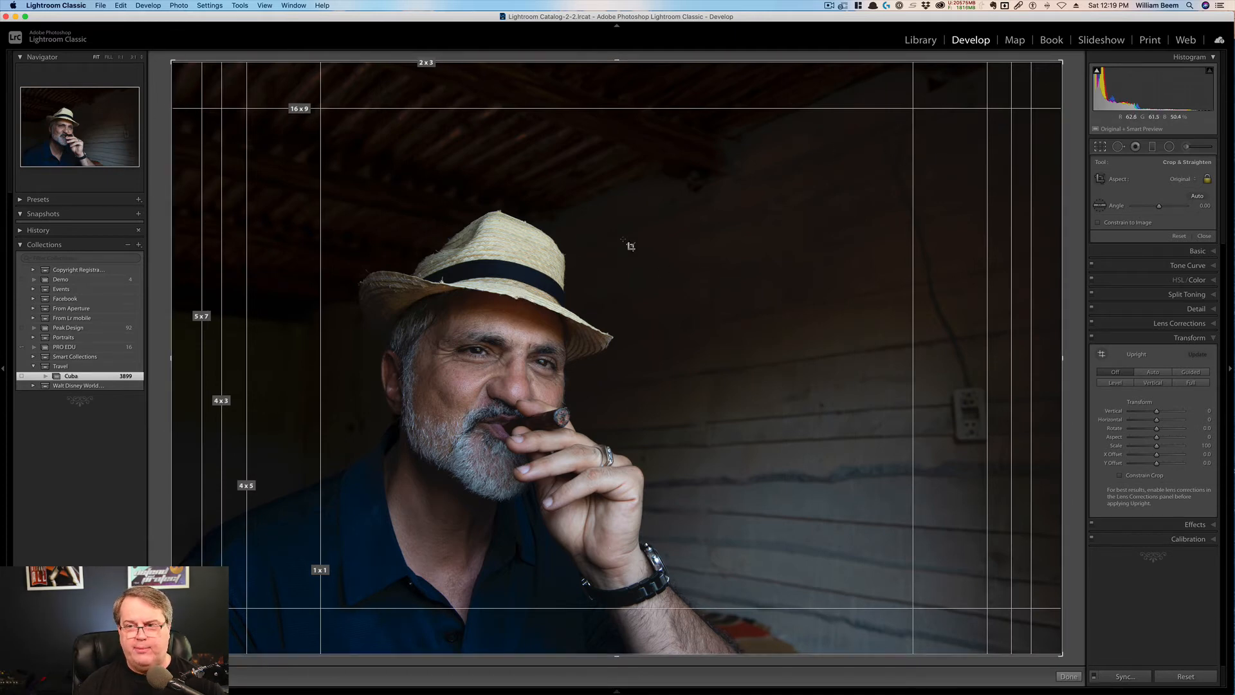
Crop in from the photo's upper corners with the golden spiral overlay, positioning the man's face at the spiral's centre.
left_click_drag(1061, 62, 993, 135)
key("o")
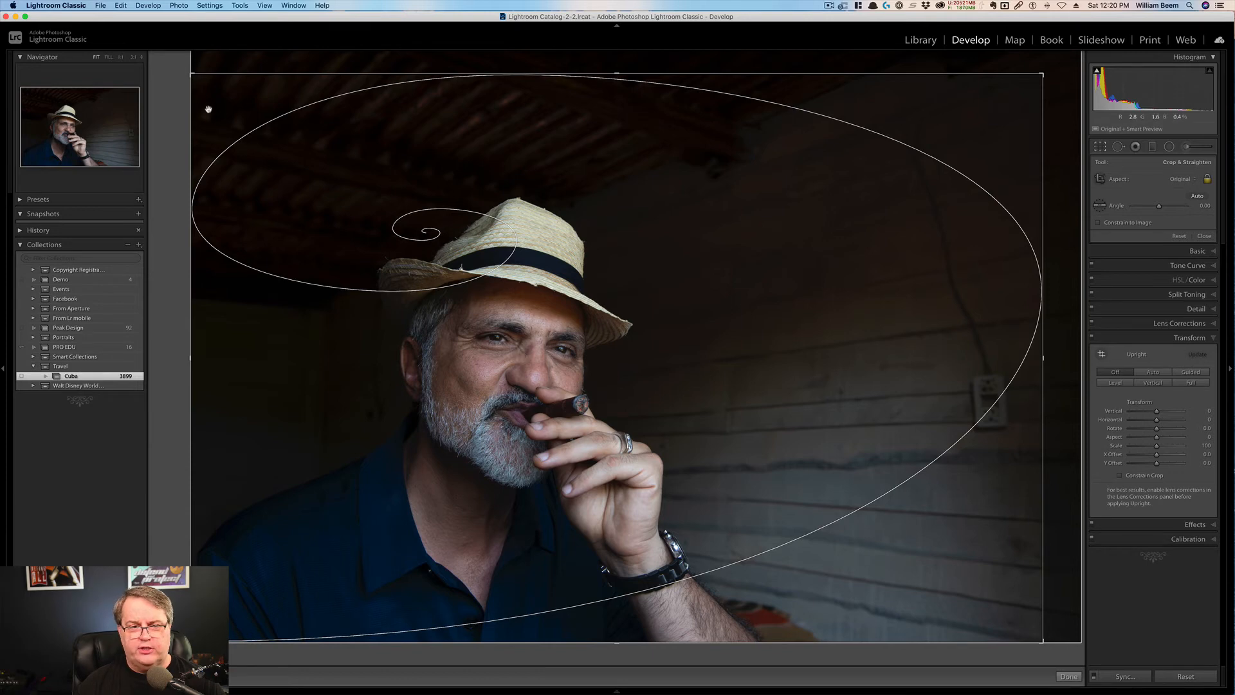
left_click_drag(190, 75, 257, 135)
left_click_drag(420, 236, 476, 230)
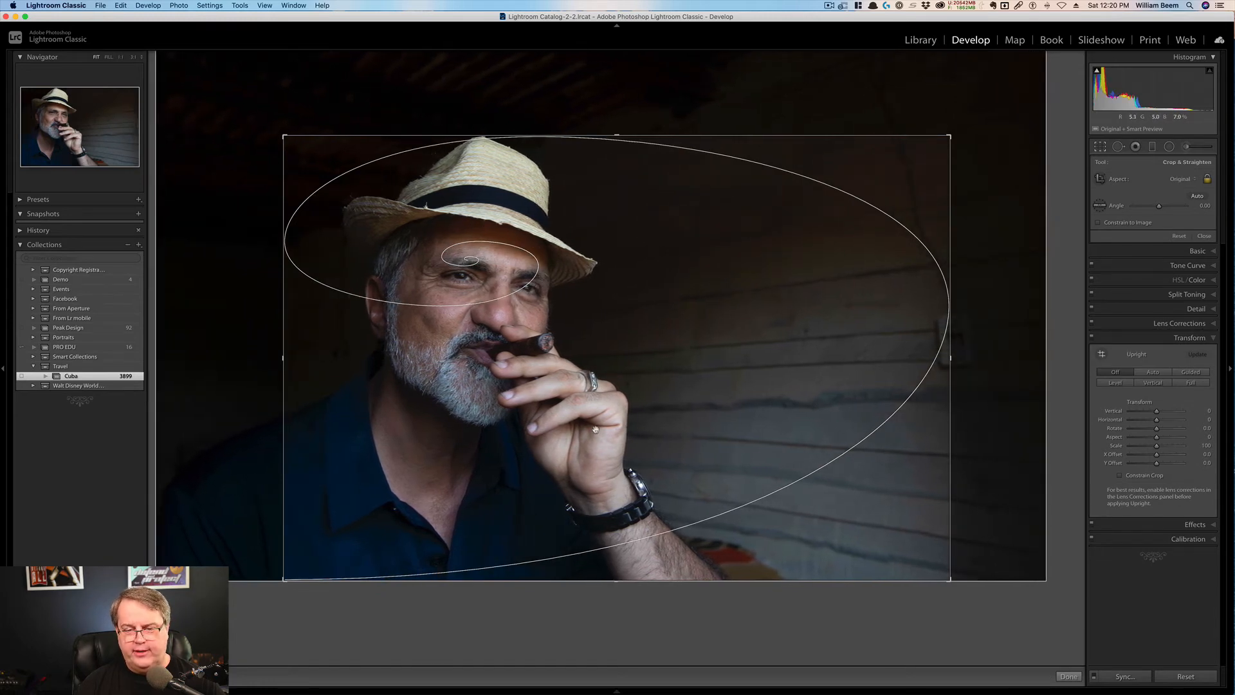
left_click_drag(950, 136, 937, 148)
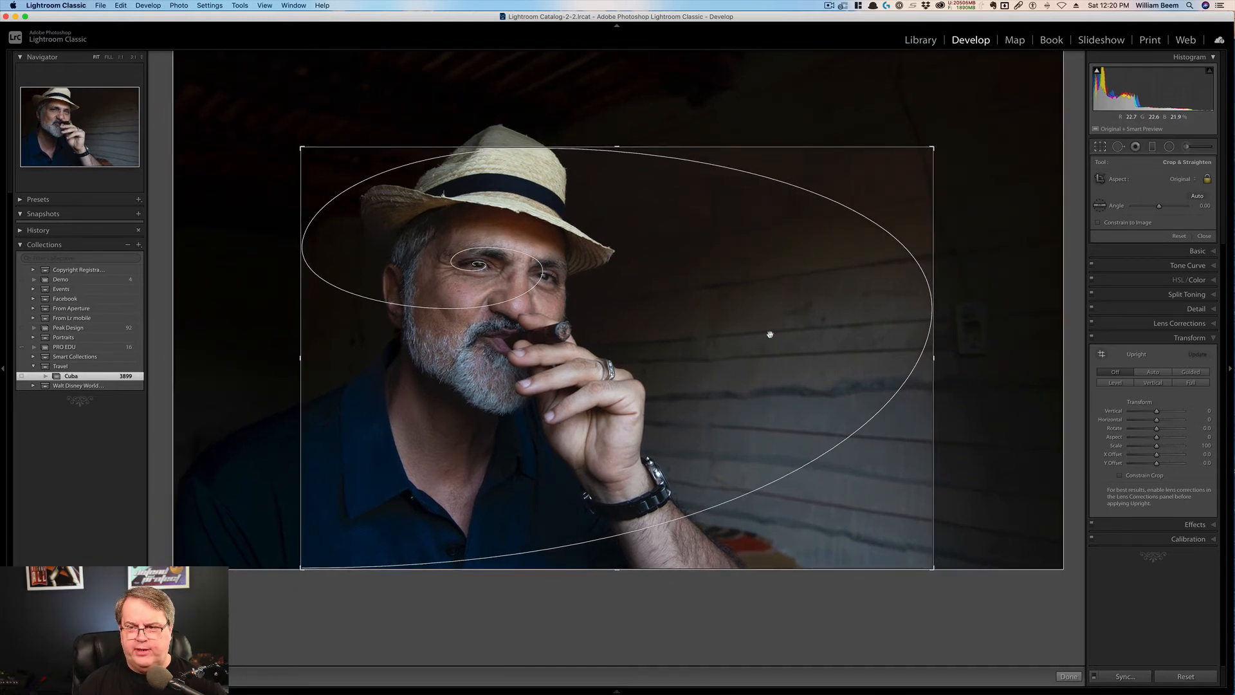
Set the crop aspect to 16 x 9 and shift the photo slightly to realign the man's eyes with the golden spiral.
left_click(1181, 181)
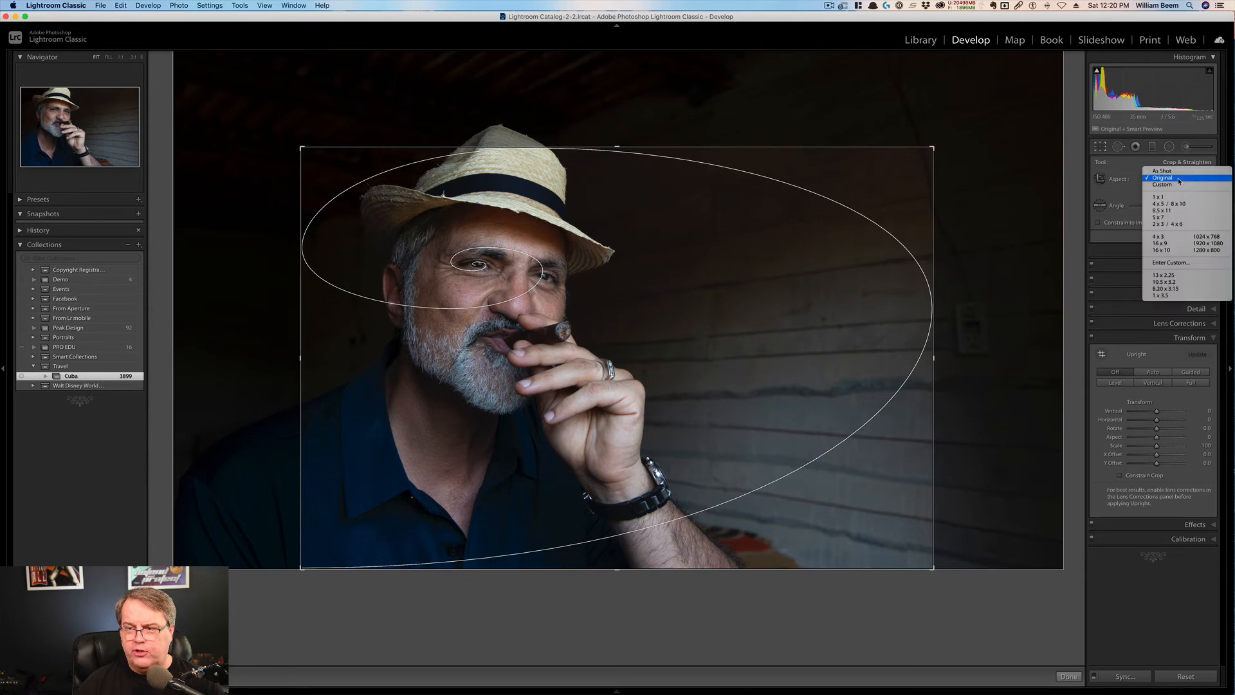
left_click(1159, 244)
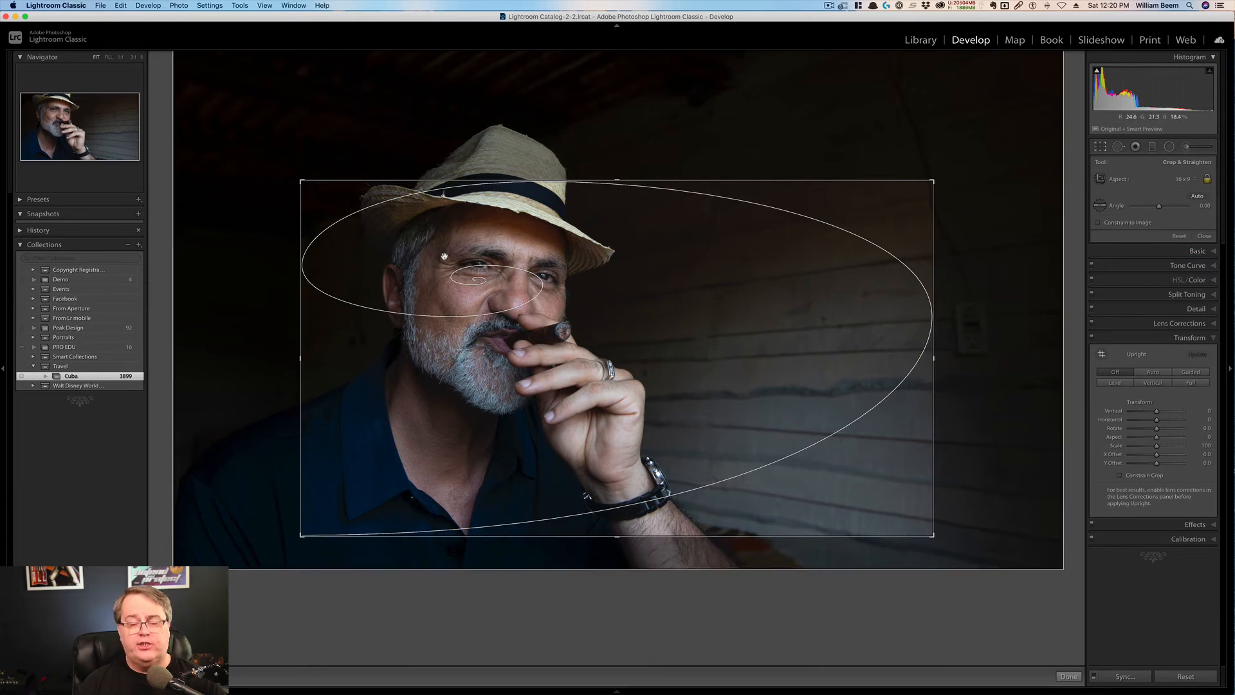
left_click_drag(482, 309, 478, 315)
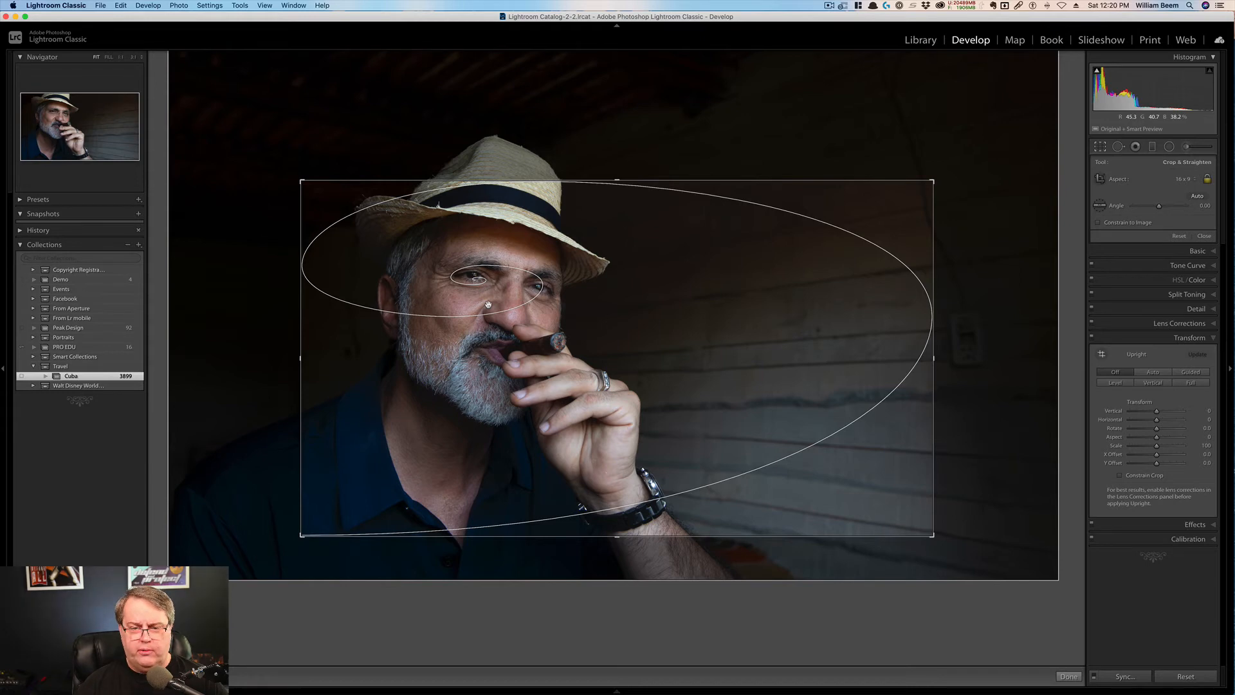
Apply the 16 x 9 crop, reopen the crop tool on the portrait and exit it again.
key("Return")
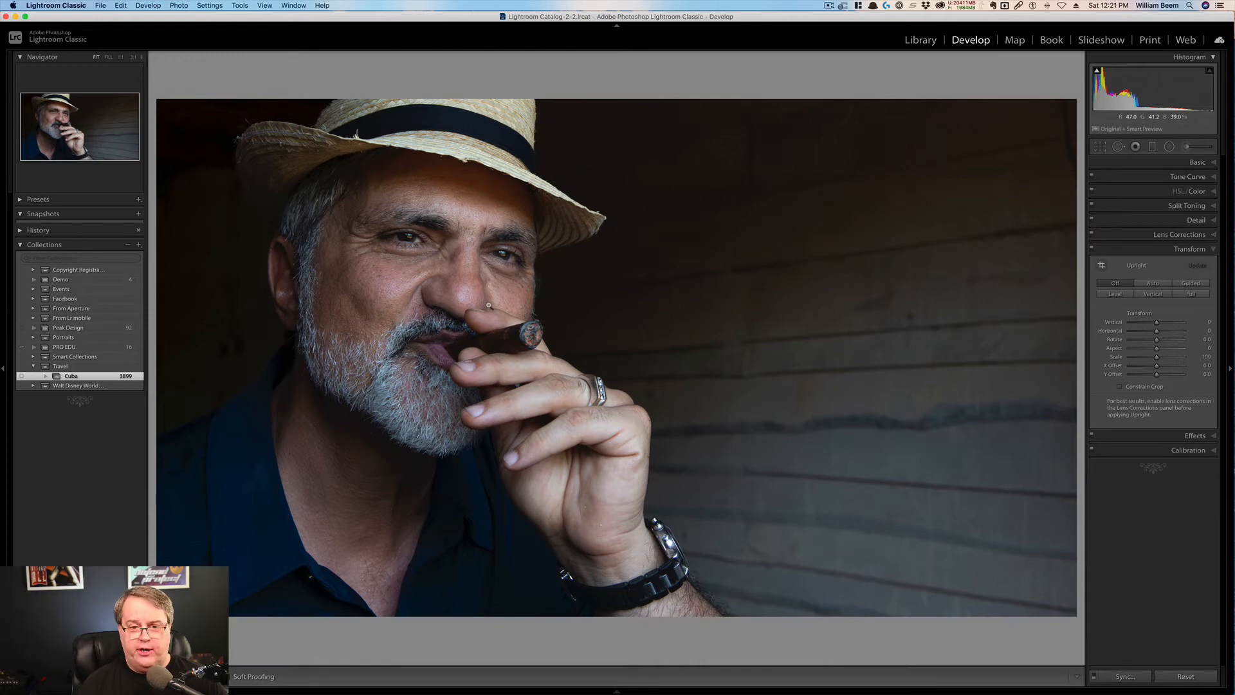
key("r")
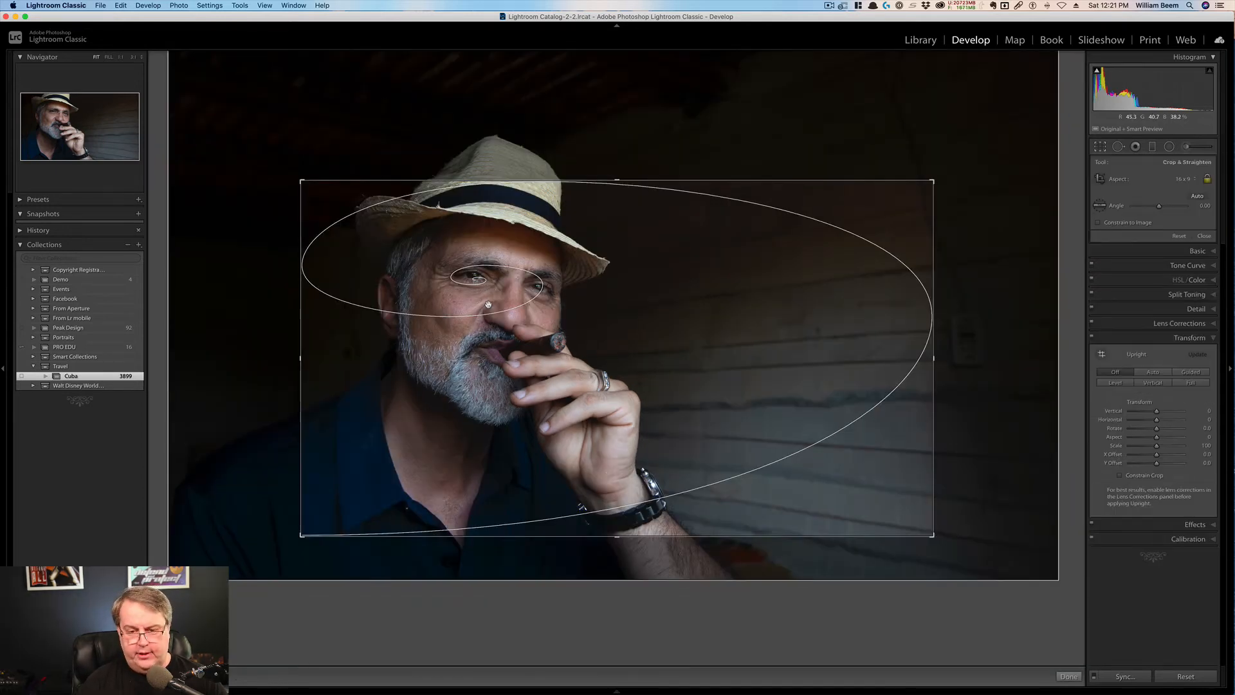
key("Escape")
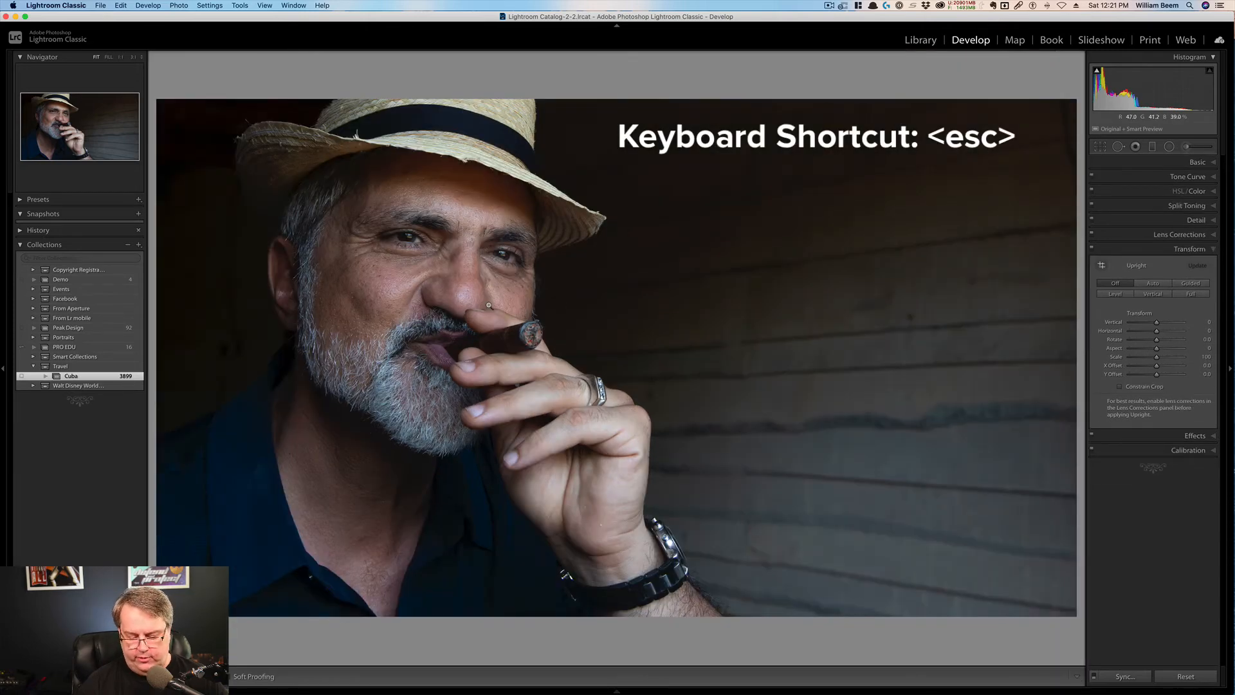
Reopen the crop tool on the portrait and cycle the guide overlay past the rule of thirds to the golden ratio grid.
key("r")
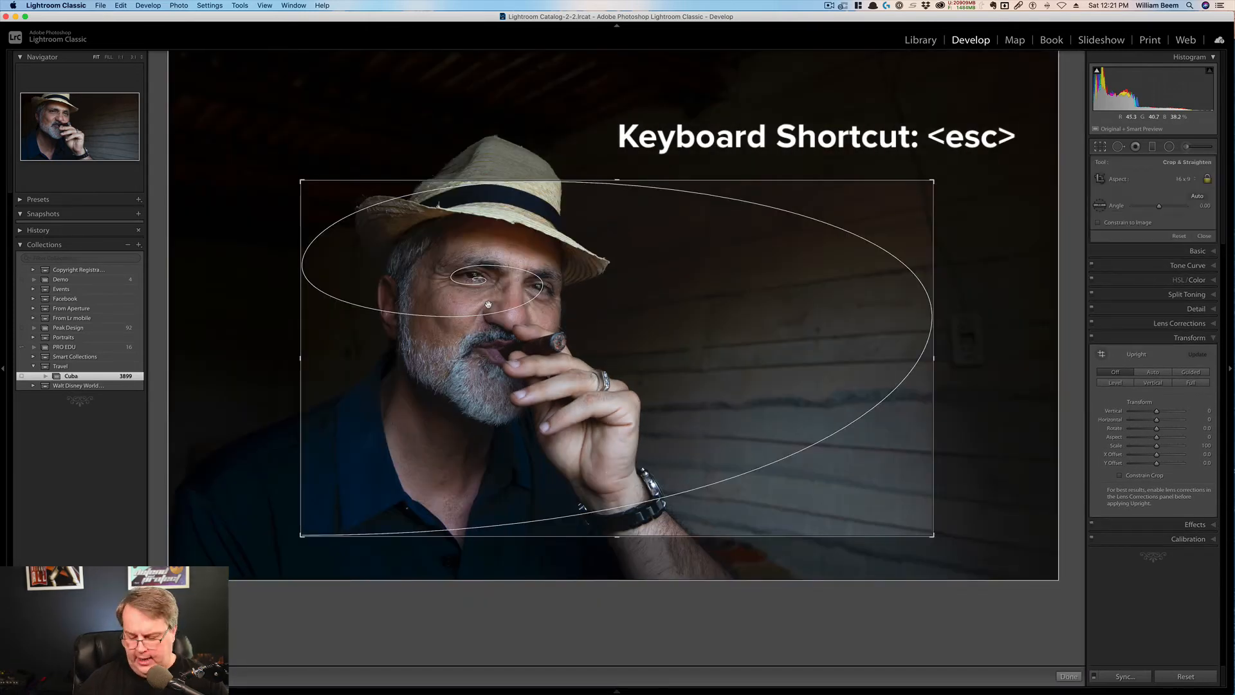
key("o")
key("o")
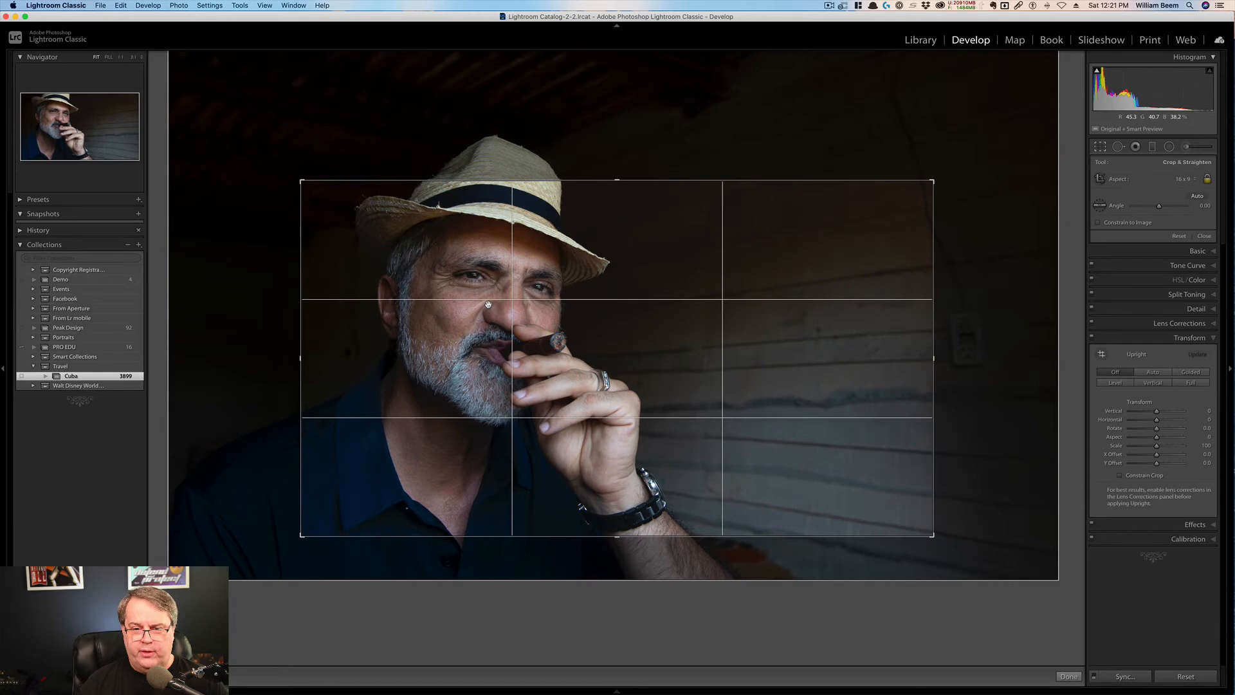
key("o")
key("o")
key("o")
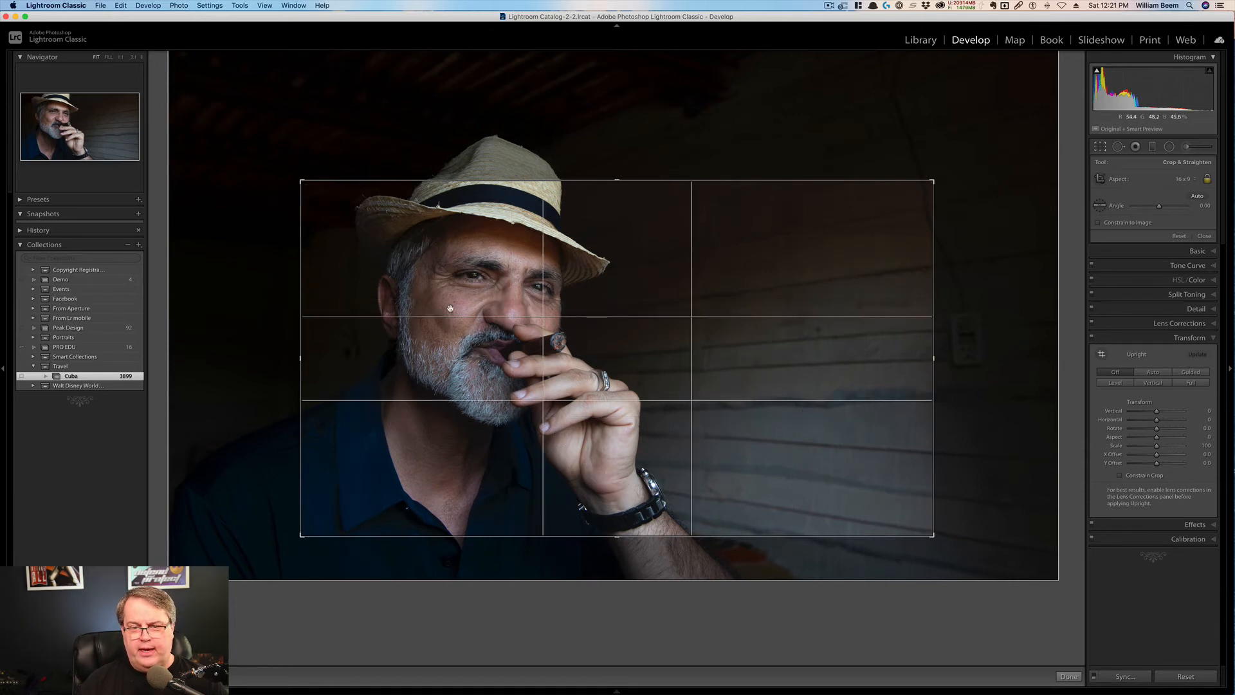
Resize the 16 x 9 crop and reposition the photo so the man's face aligns with the golden ratio grid, and apply the crop.
left_click_drag(456, 311, 521, 348)
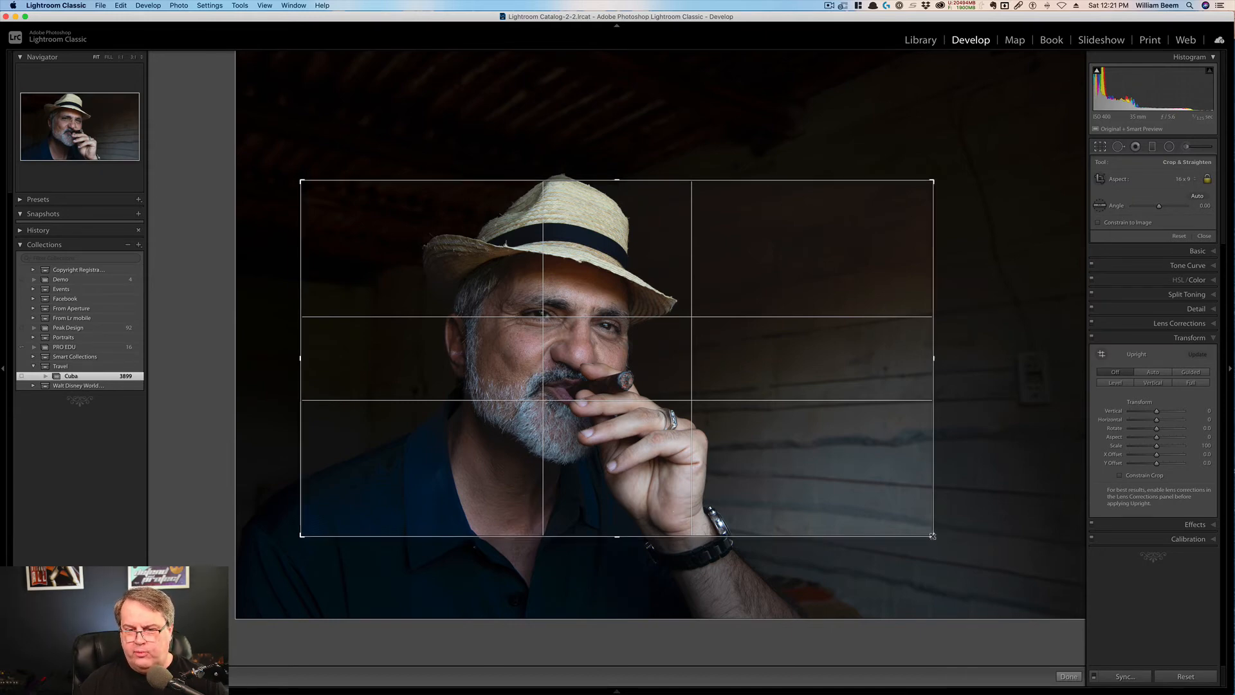
left_click_drag(931, 537, 976, 559)
left_click_drag(662, 460, 687, 475)
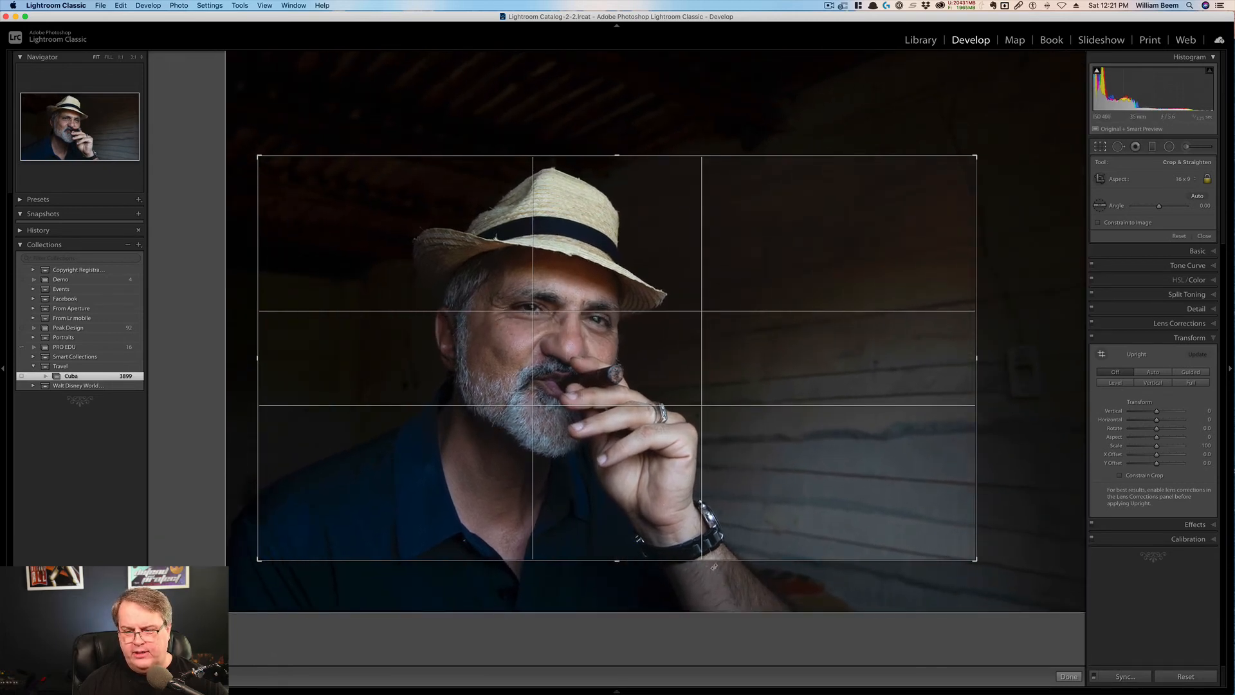
left_click_drag(975, 559, 1002, 587)
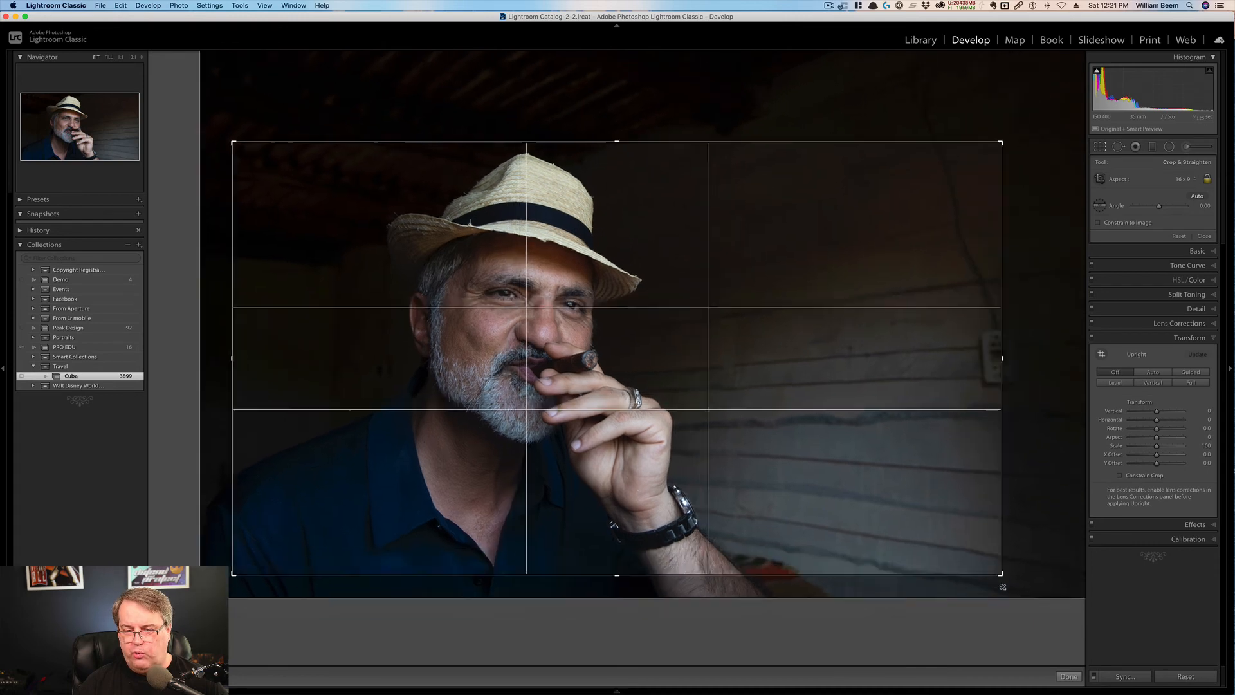
mouse_move(654, 451)
left_mouse_down()
mouse_move(671, 450)
mouse_move(665, 441)
left_mouse_up()
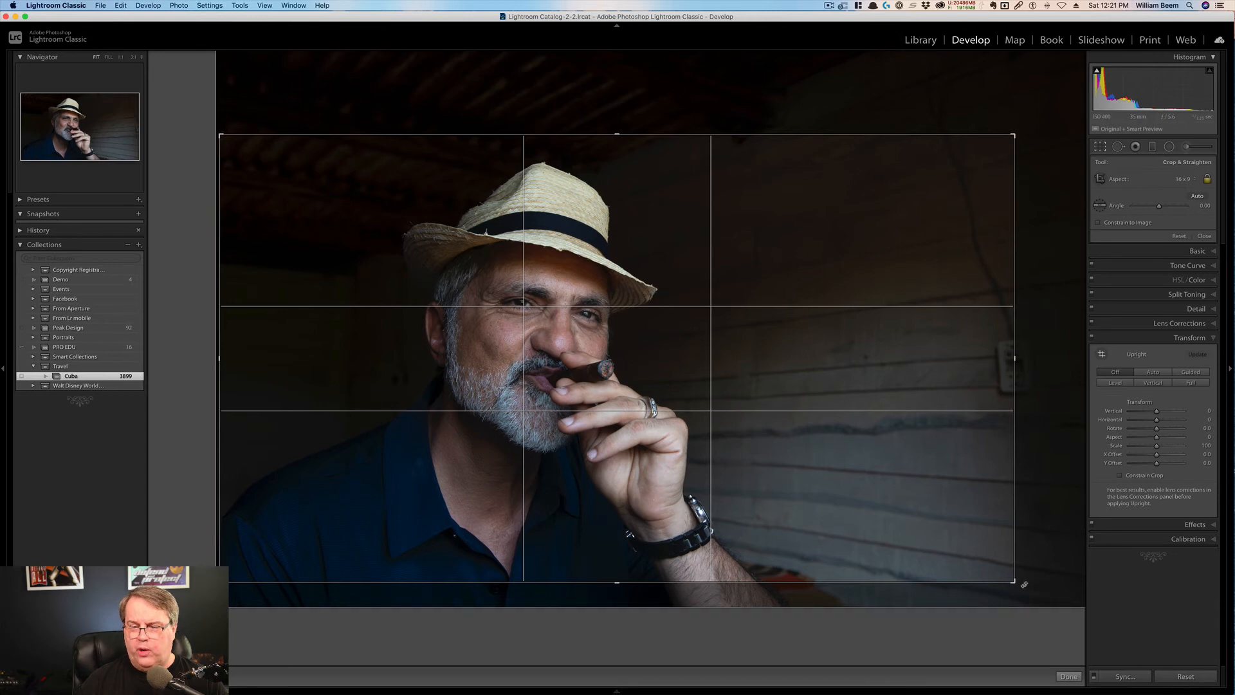
left_click_drag(1013, 580, 972, 557)
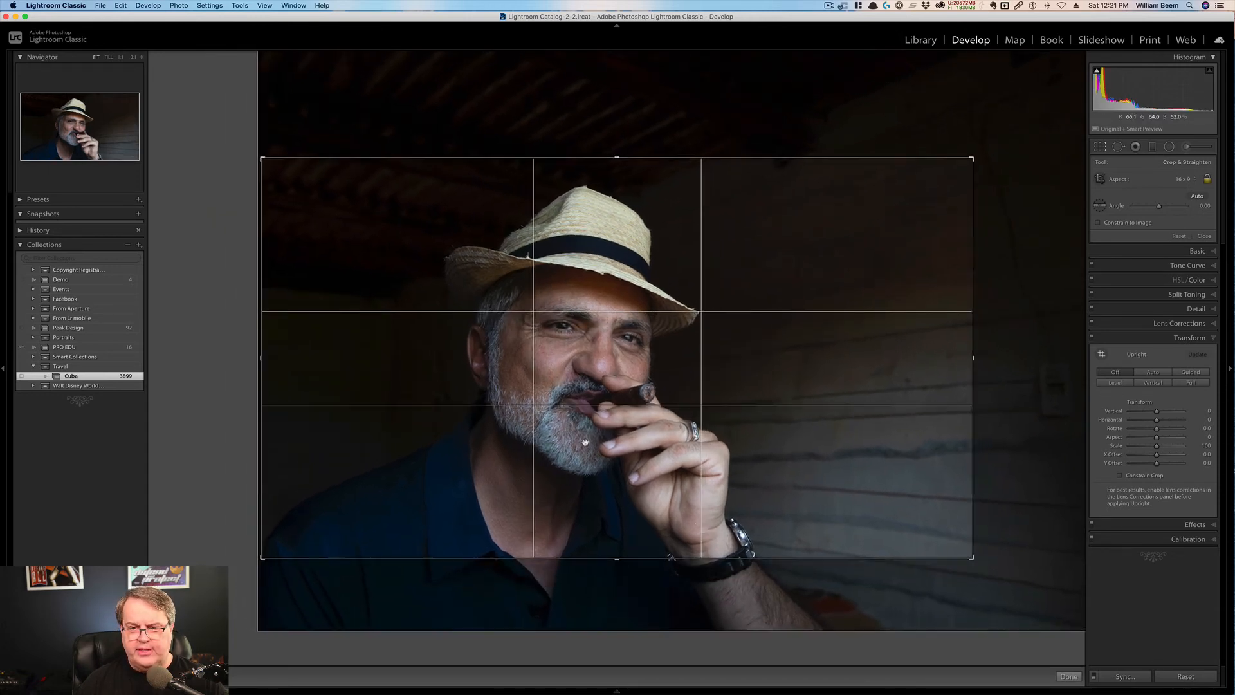
left_click_drag(544, 376, 516, 363)
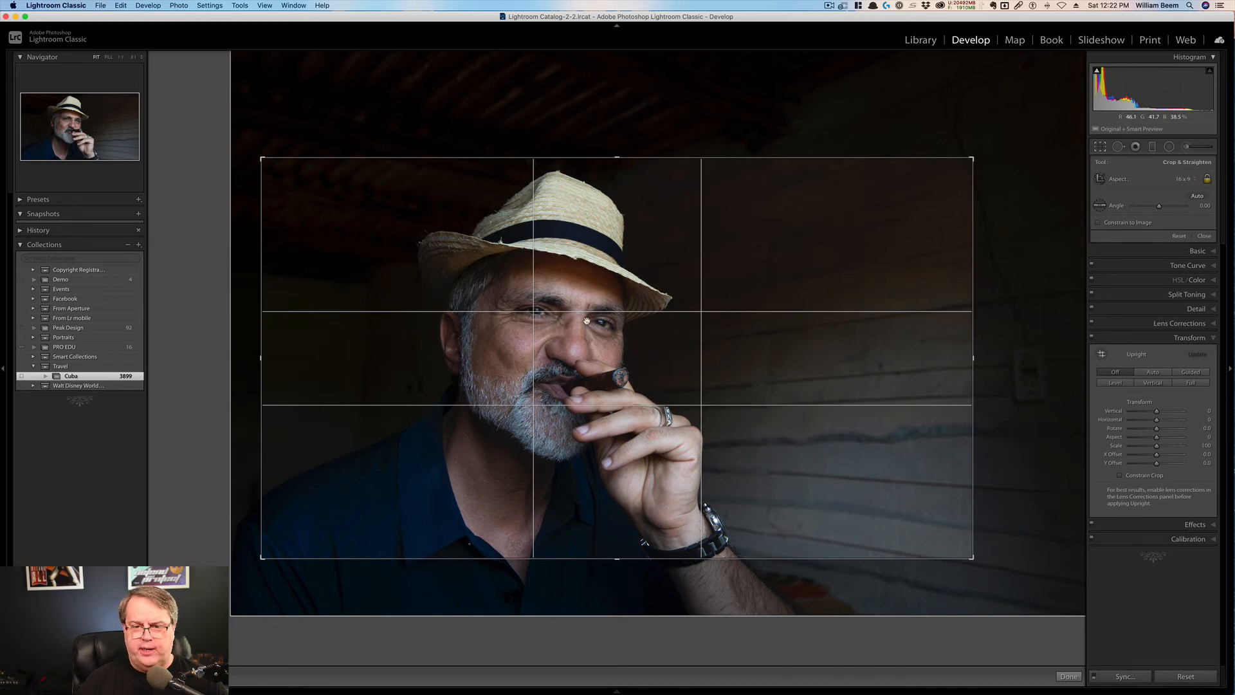
key("Return")
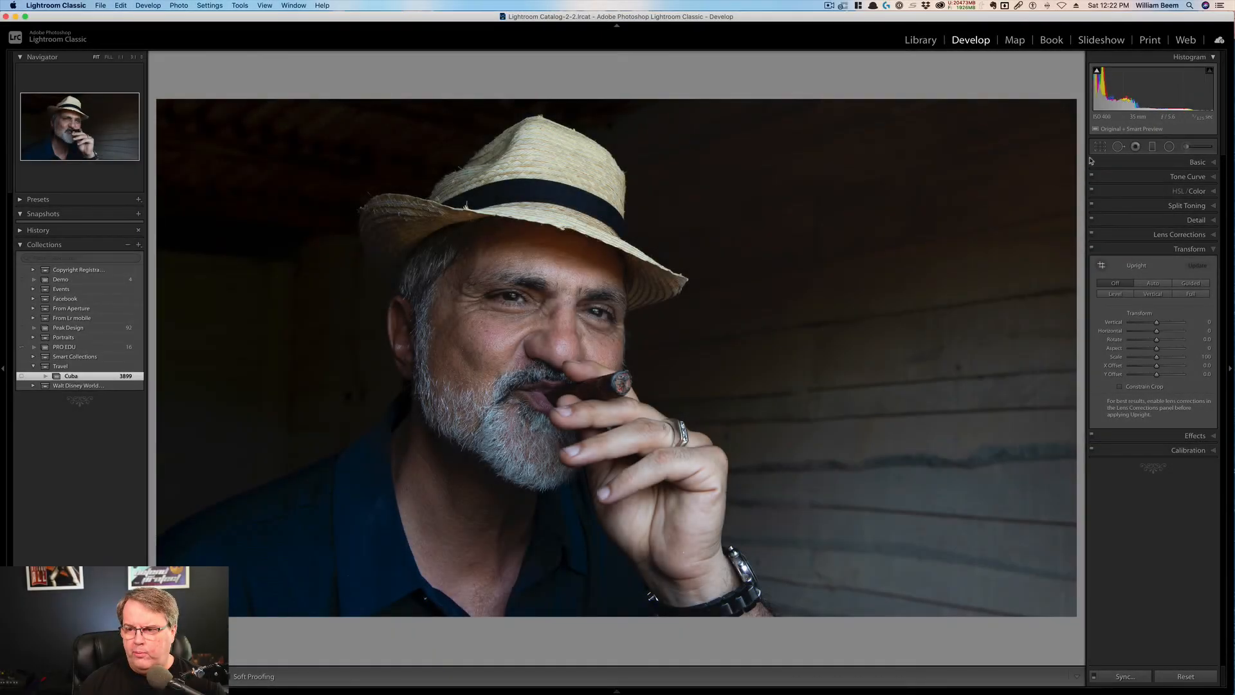
Reopen the crop tool, try the 16 x 10 aspect ratio and set the crop back to the As Shot aspect.
key("r")
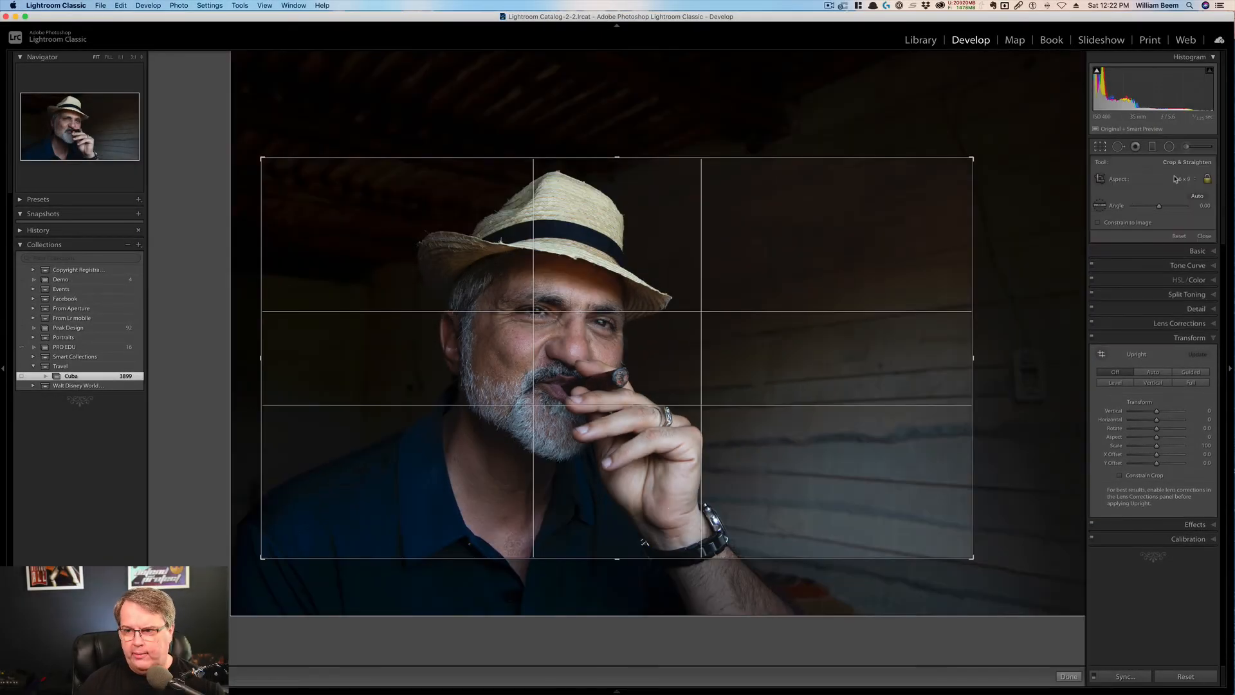
left_click(1171, 183)
left_click(1157, 147)
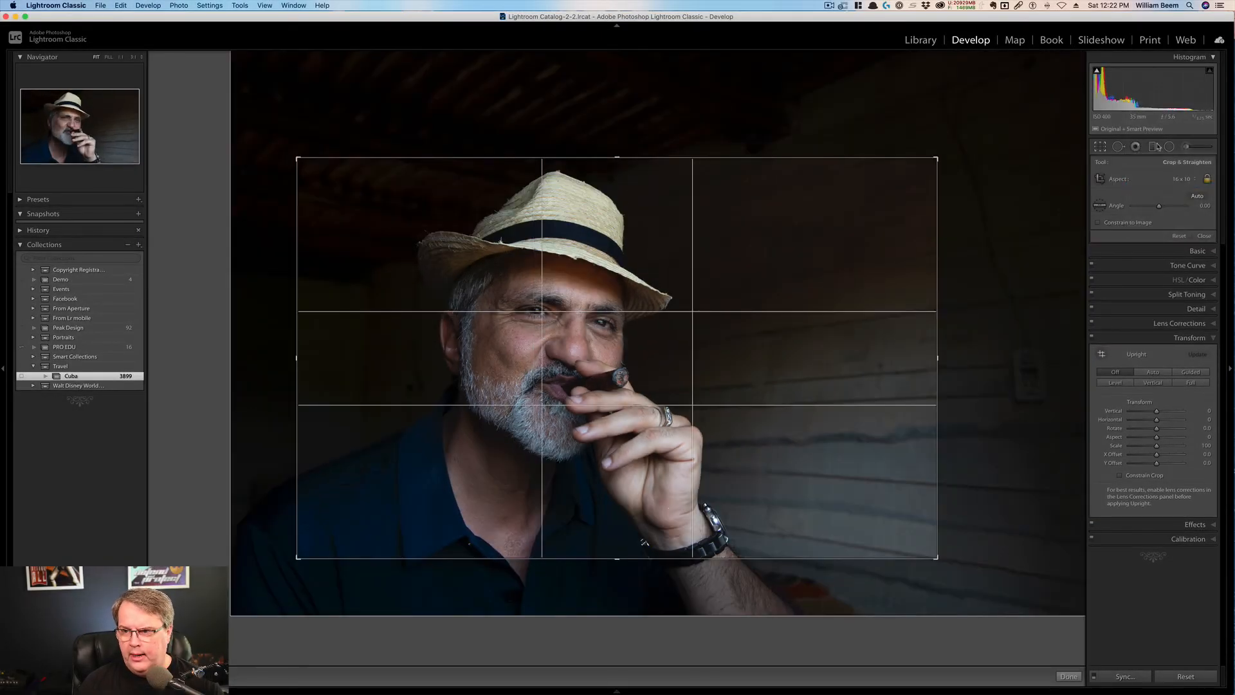
left_click(1175, 186)
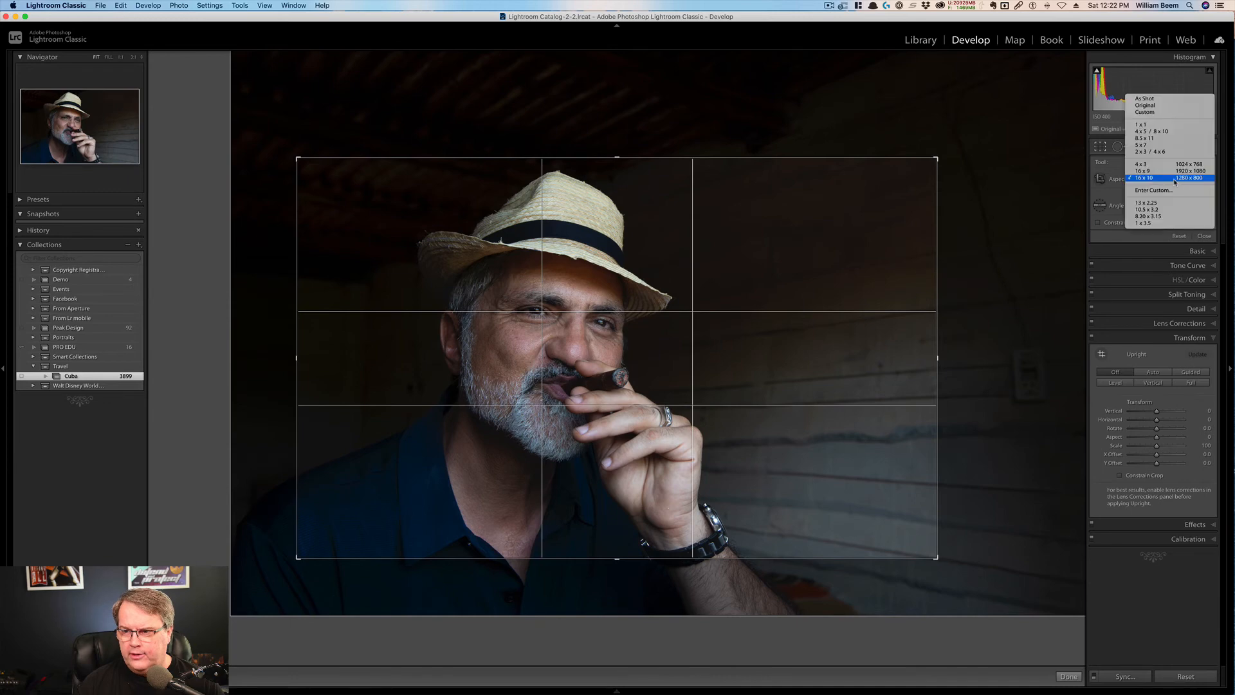
left_click(1143, 100)
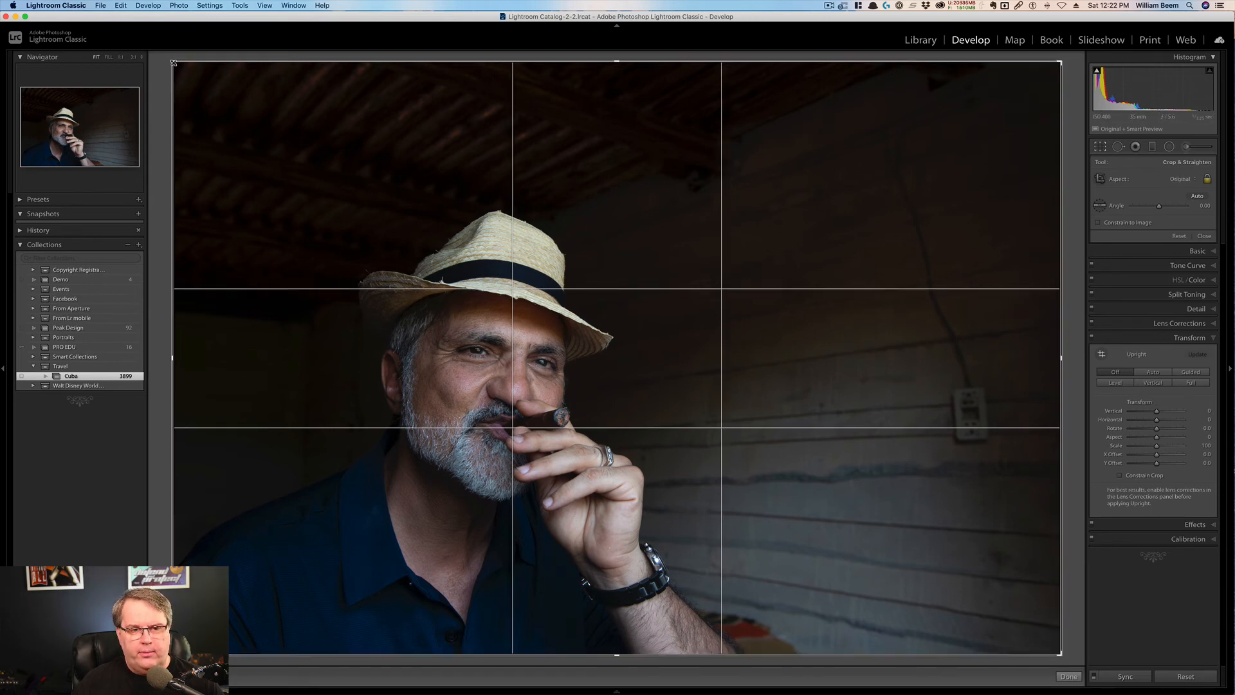
Turn the crop to vertical orientation, frame the man's hat, face and hand with his eyes near the upper grid line, and apply it.
left_click_drag(172, 63, 560, 319)
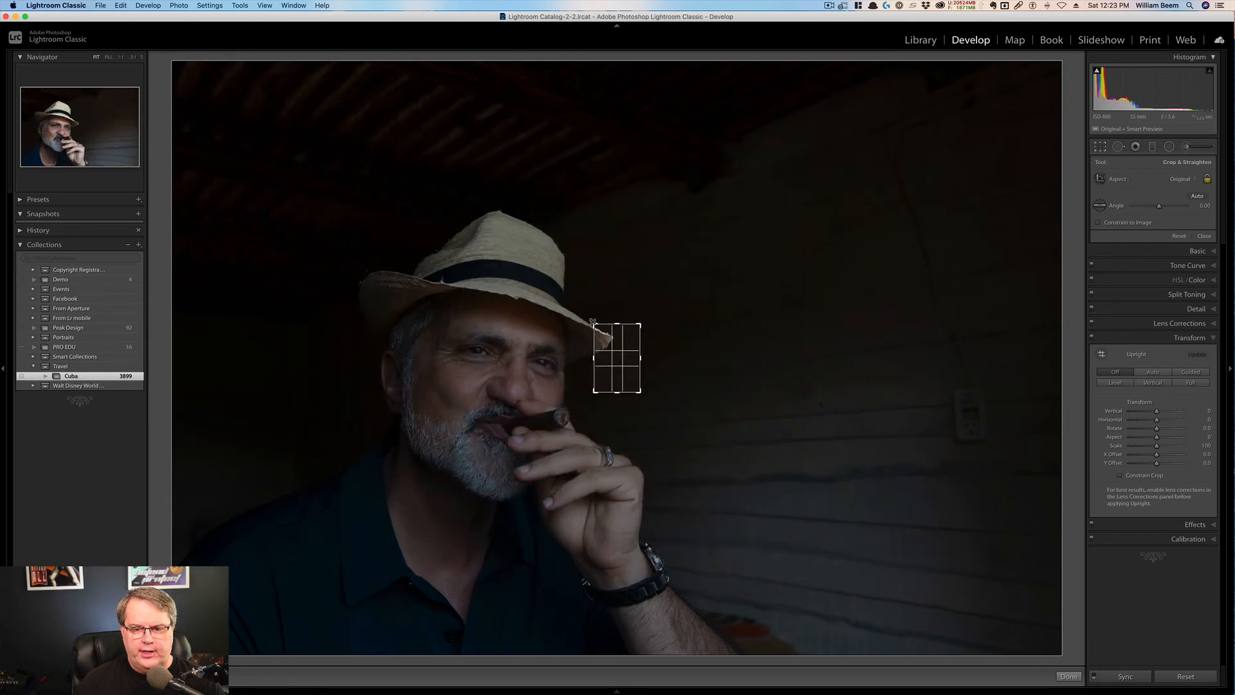
left_click_drag(576, 303, 493, 574)
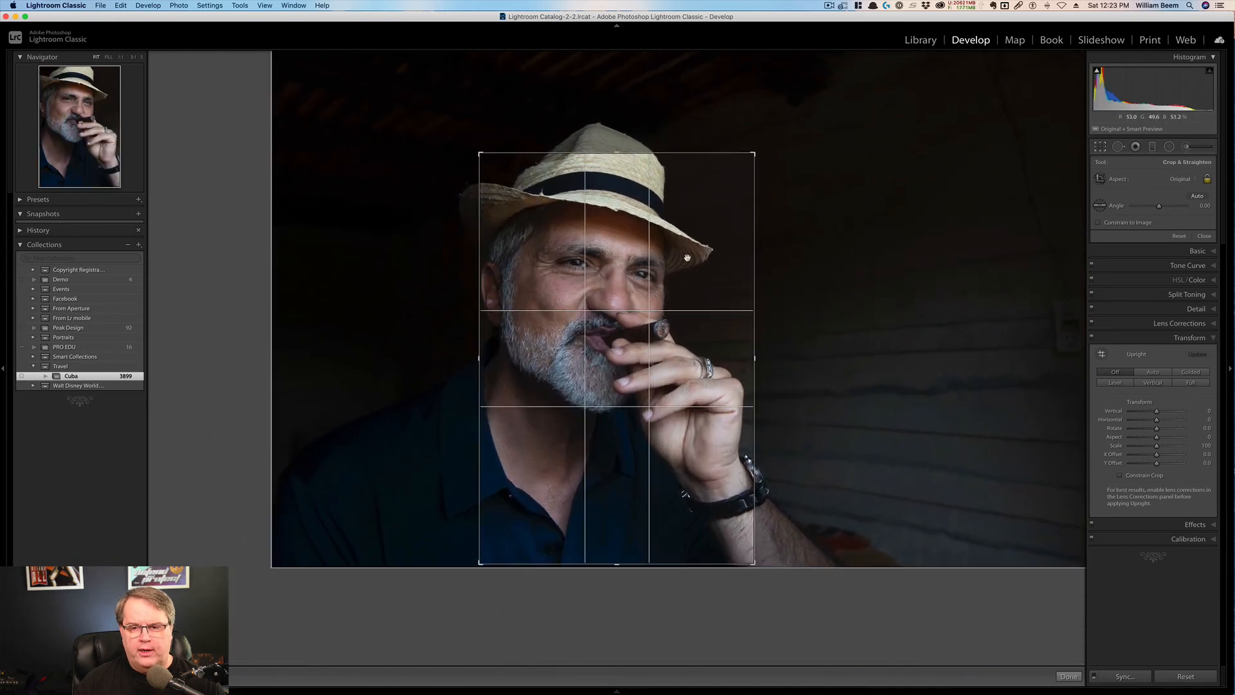
left_click_drag(753, 155, 770, 127)
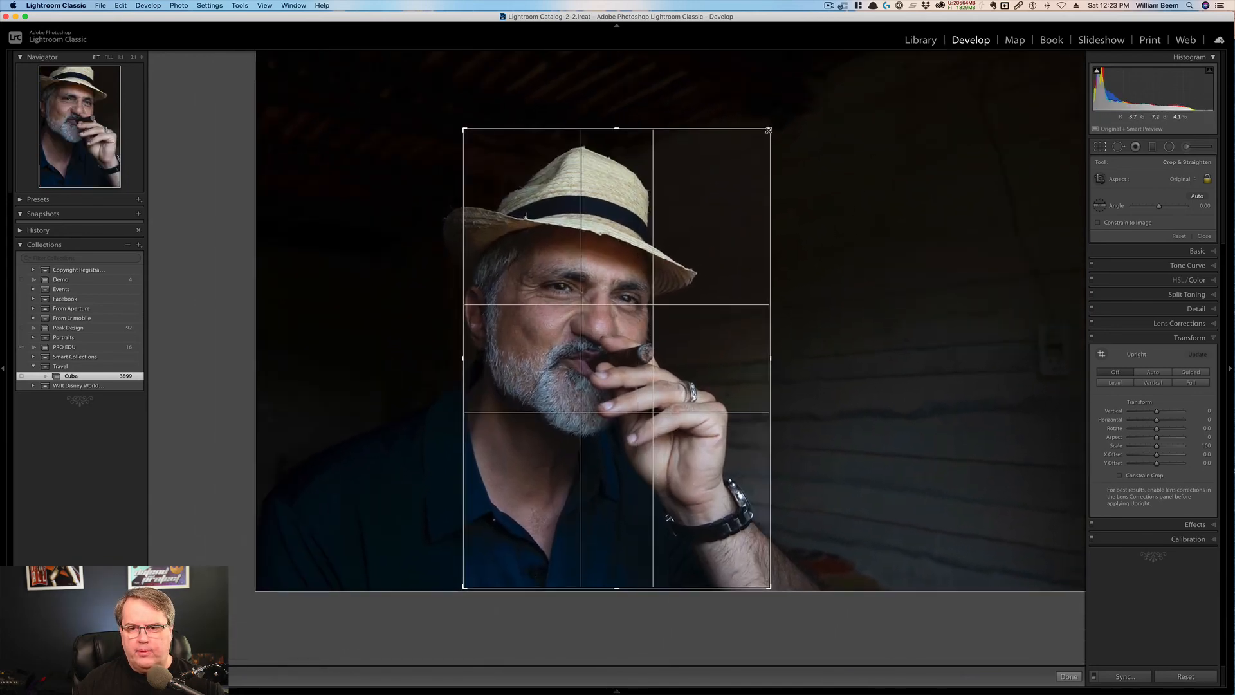
left_click_drag(564, 297, 621, 343)
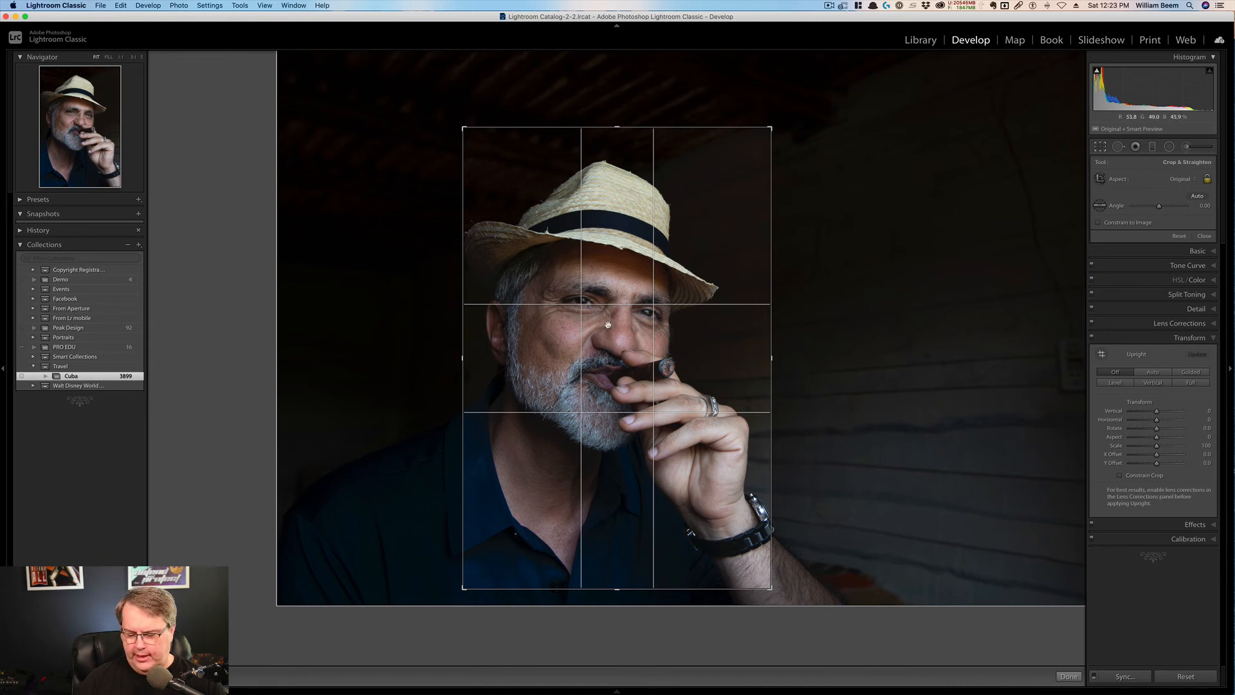
key("Return")
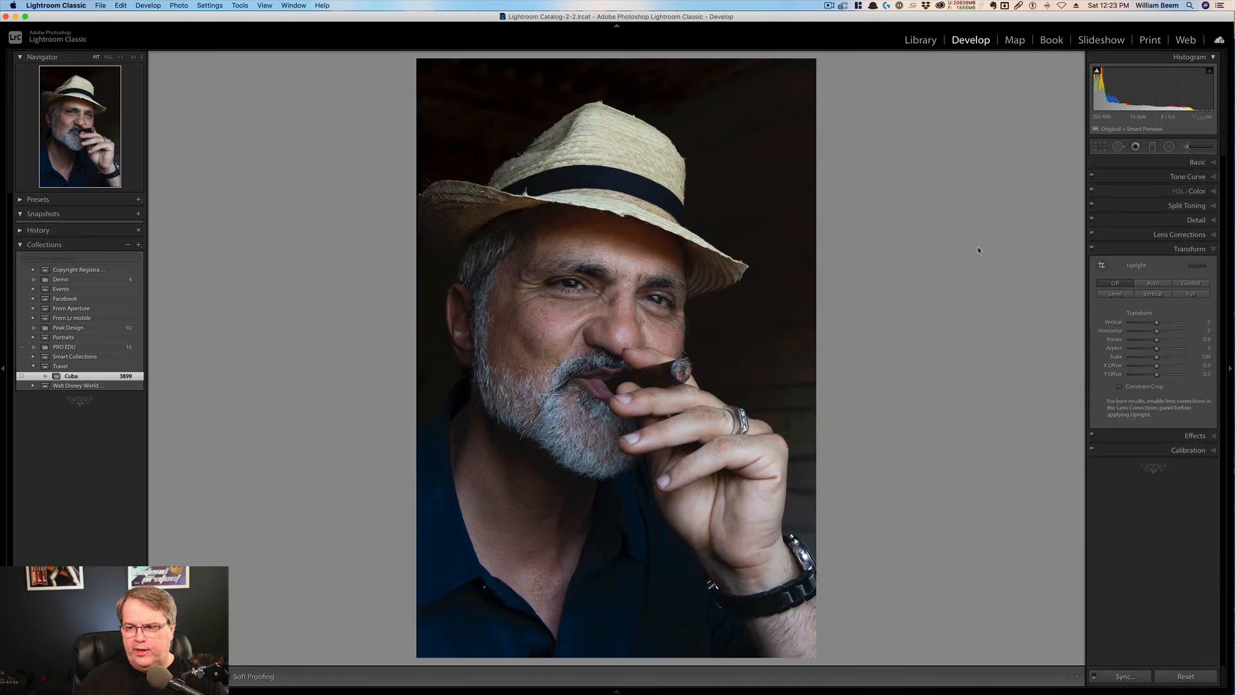
Reopen the vertical crop, set its aspect ratio to 2 x 3 / 4 x 6 and apply it.
key("r")
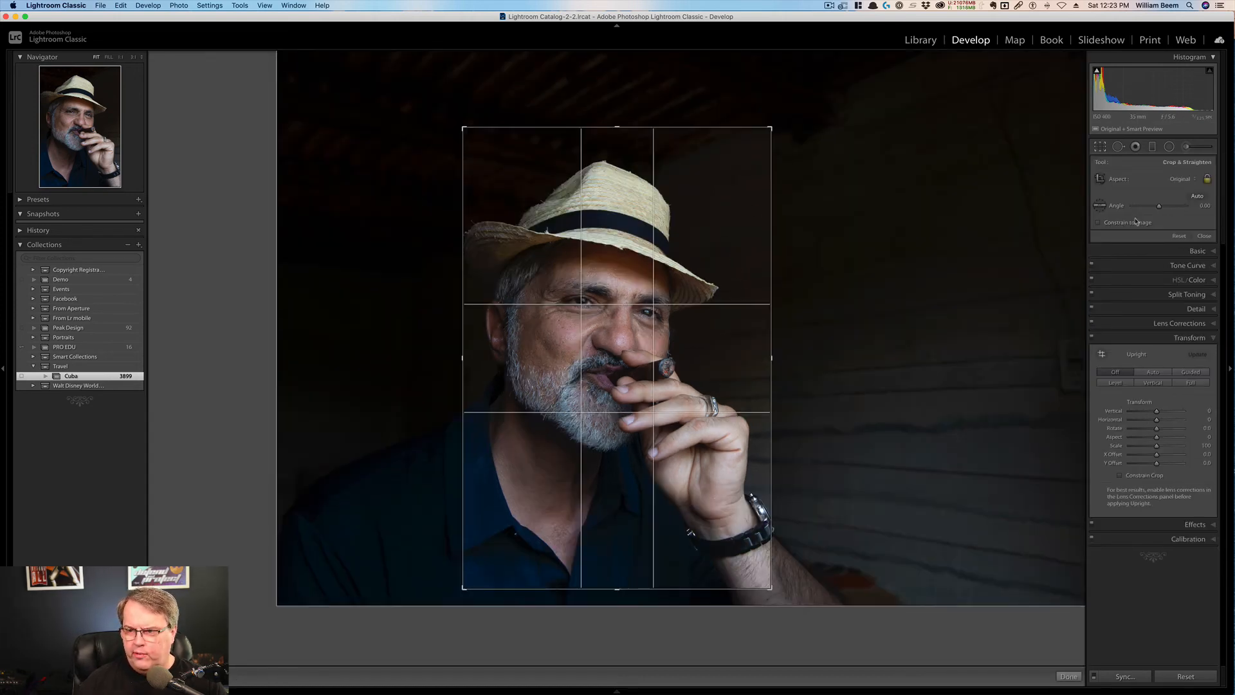
left_click(1180, 182)
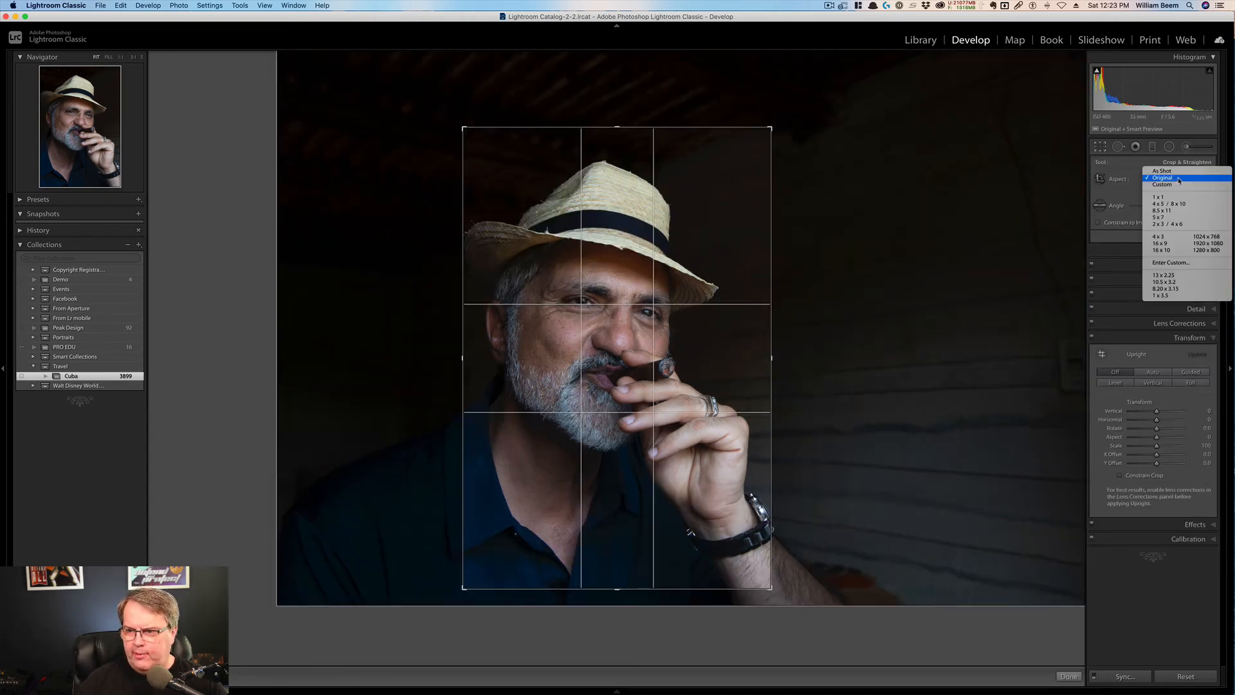
left_click(1174, 227)
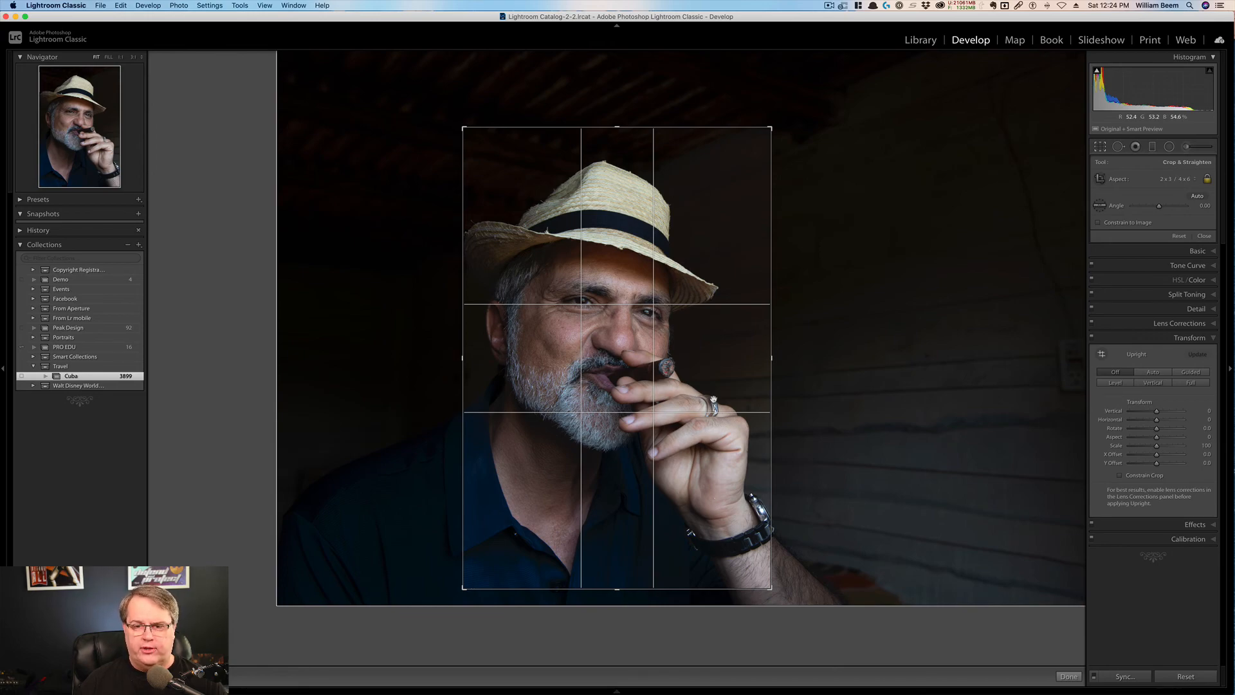
key("Return")
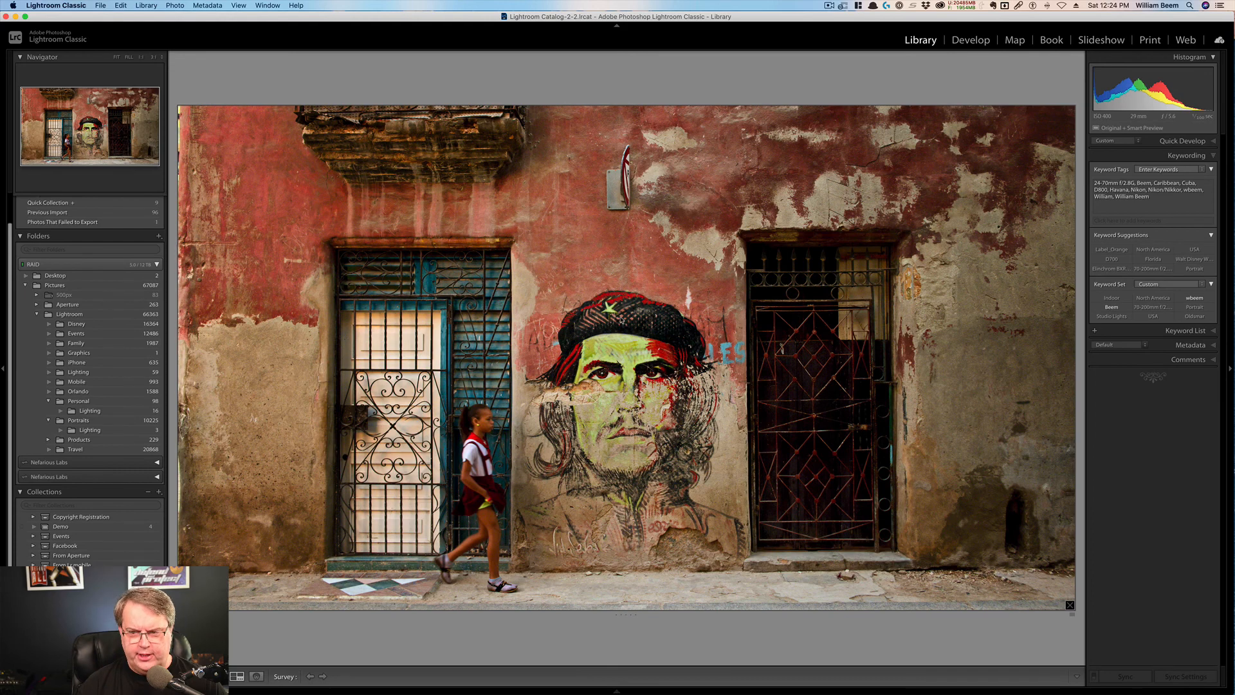
Open the crop tool on the street mural photo, try rotating it to an angle of 1.01 and return the angle to 0.00.
key("r")
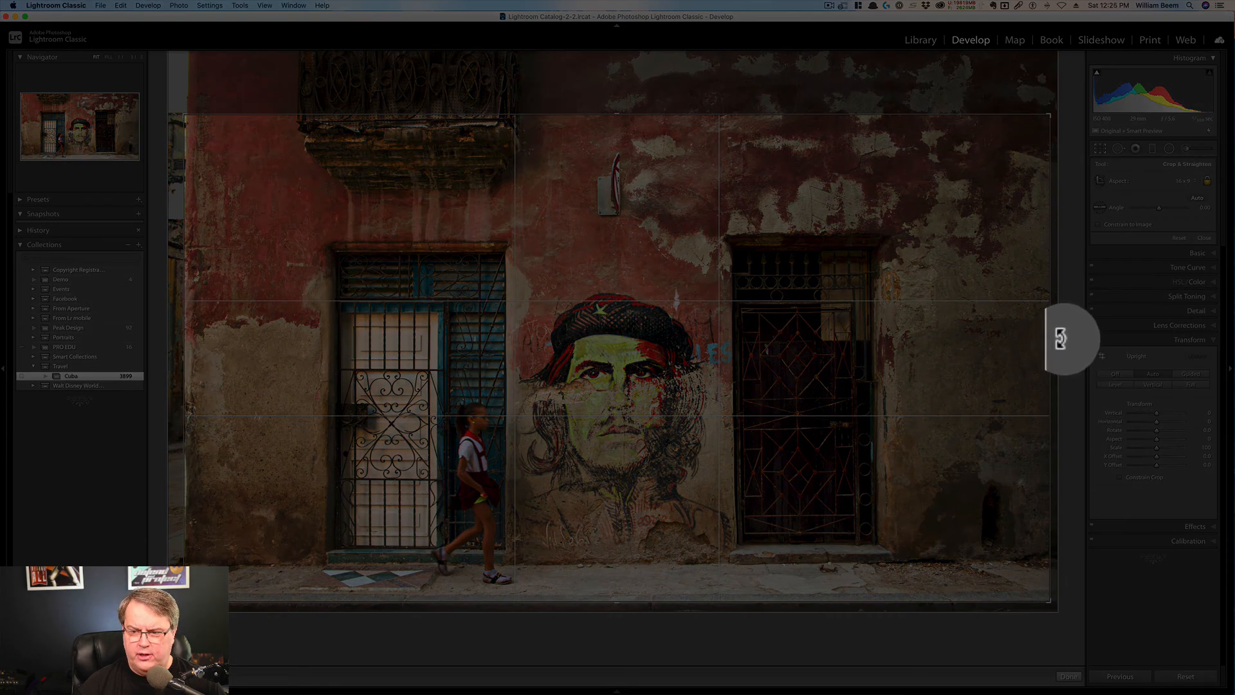
mouse_move(1069, 342)
left_mouse_down()
mouse_move(1065, 331)
mouse_move(1074, 366)
mouse_move(1061, 333)
mouse_move(1068, 352)
left_mouse_up()
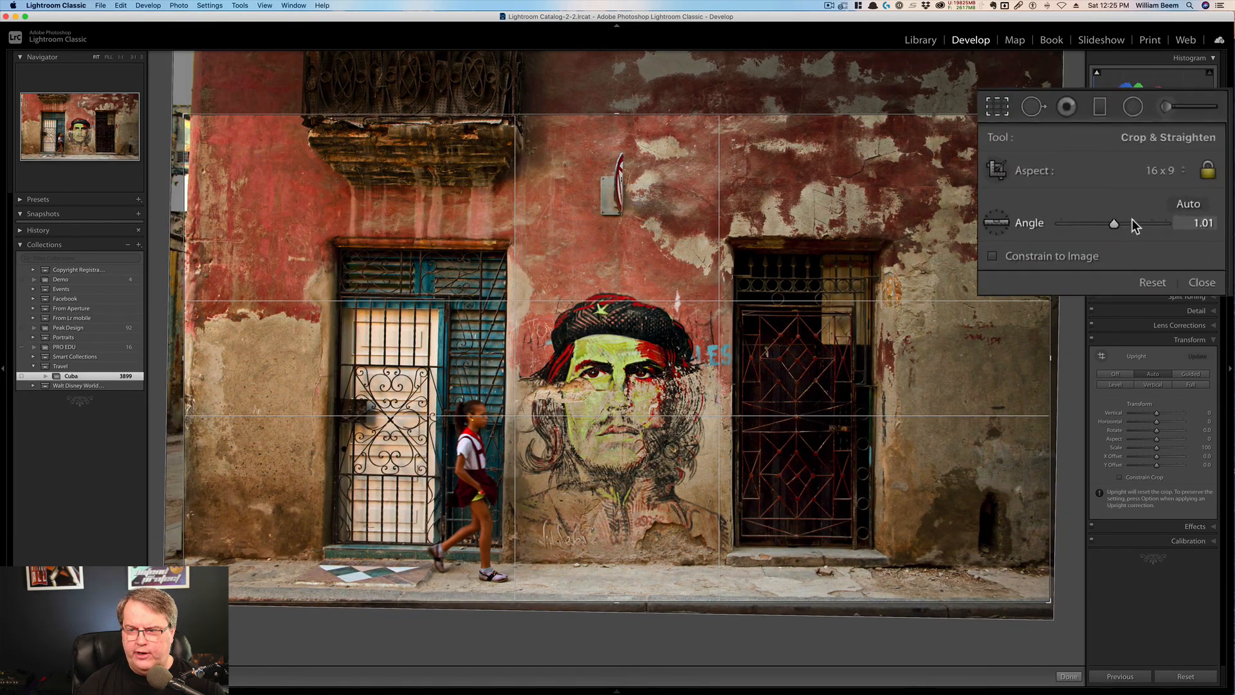
left_click(1197, 198)
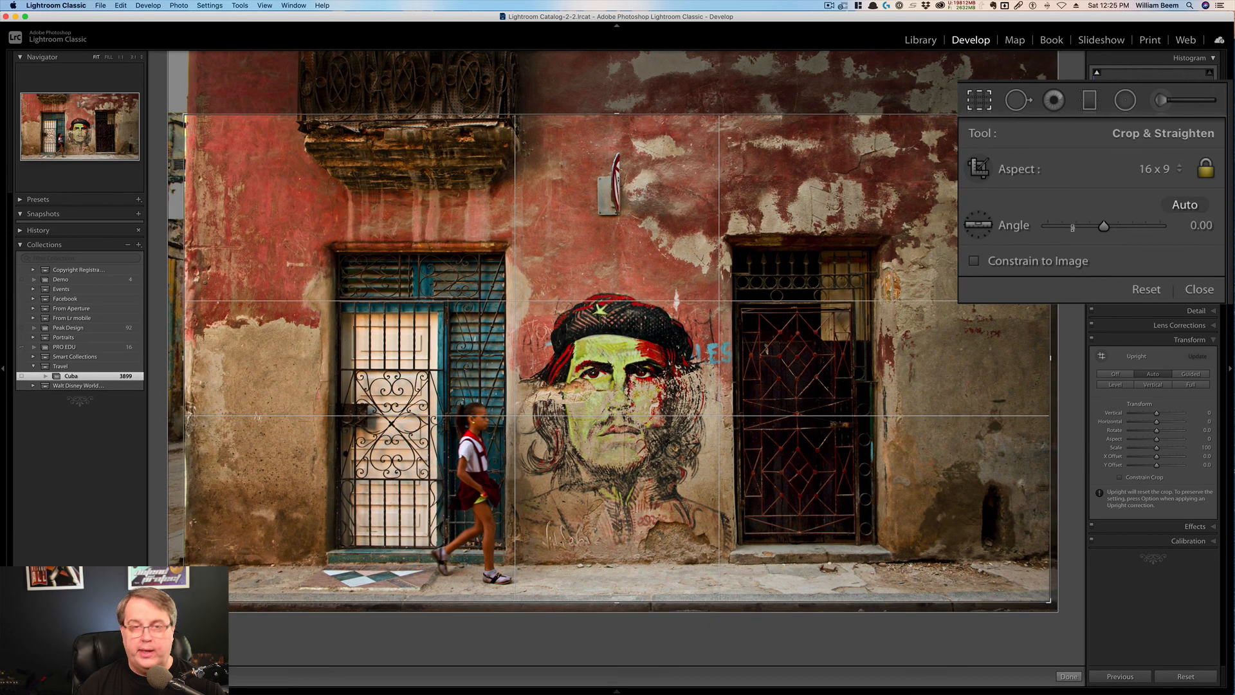